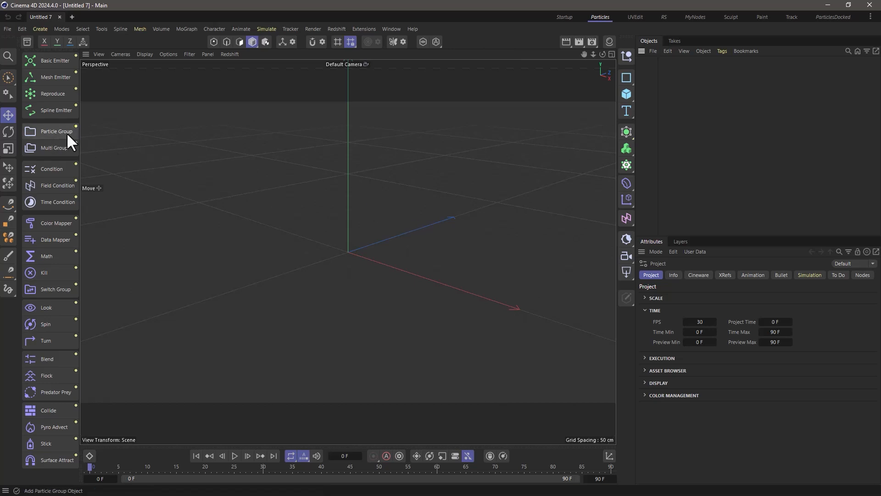
# - Add a Basic Emitter, show its properties and rename it "first emitter"
pyautogui.click(48, 61)
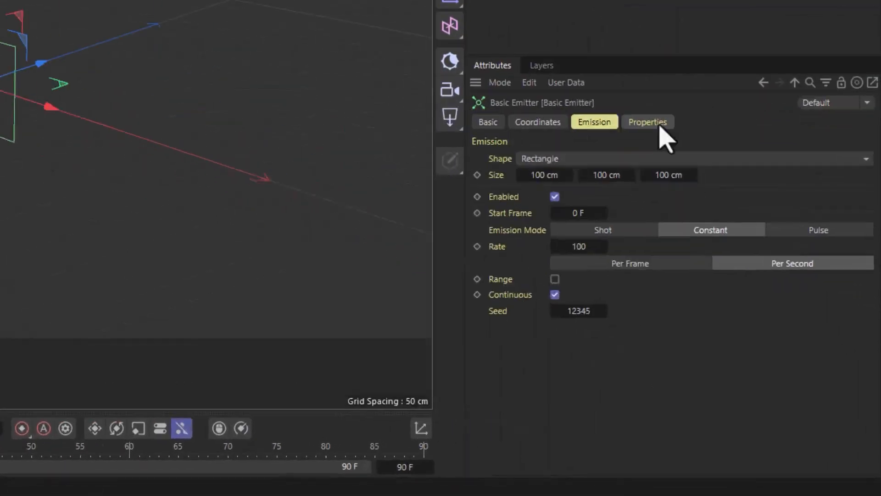
pyautogui.click(746, 276)
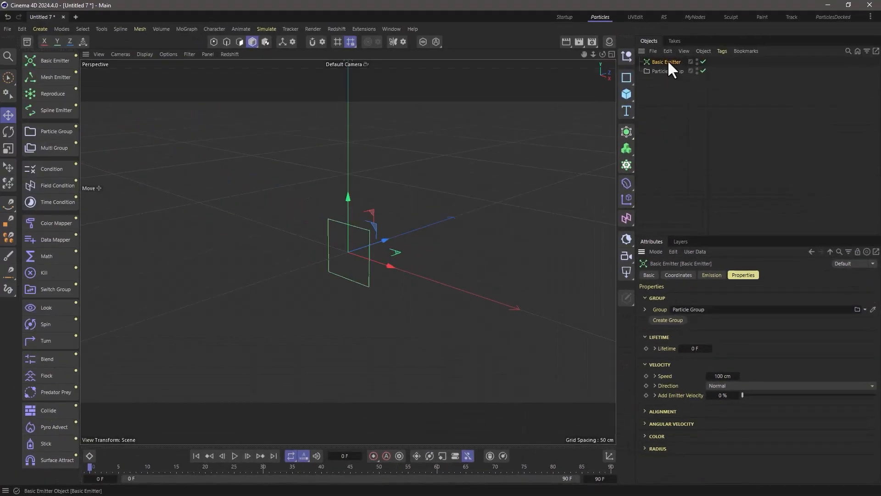
pyautogui.doubleClick(668, 61)
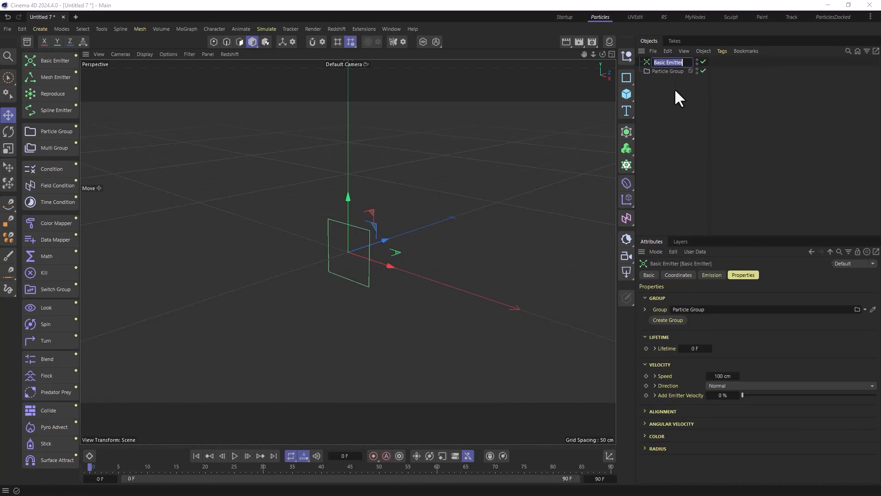
pyautogui.write('first emitter')
pyautogui.press('Return')
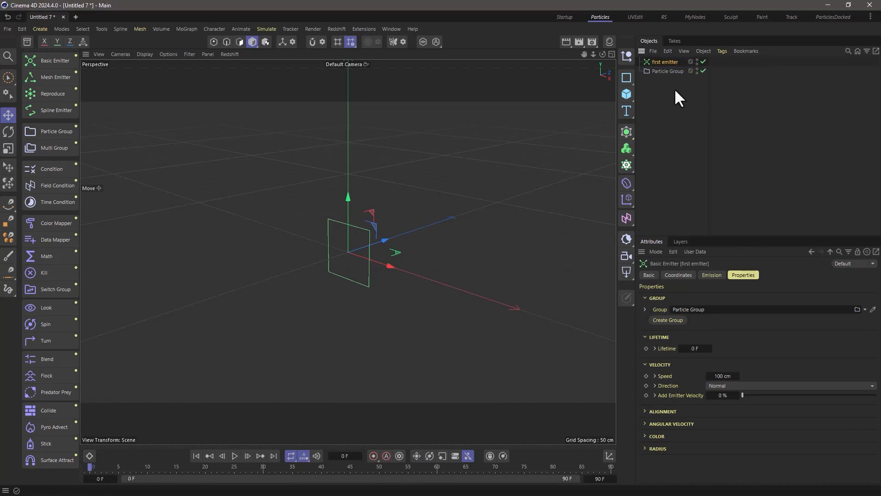
# - Rename the emitter's particle group "group 1" and check the group assigned in the emitter's properties
pyautogui.doubleClick(672, 72)
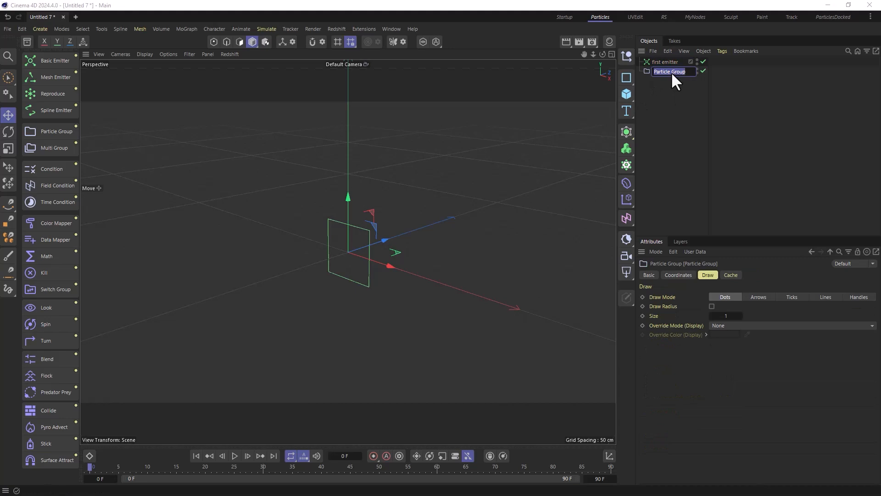
pyautogui.press('Return')
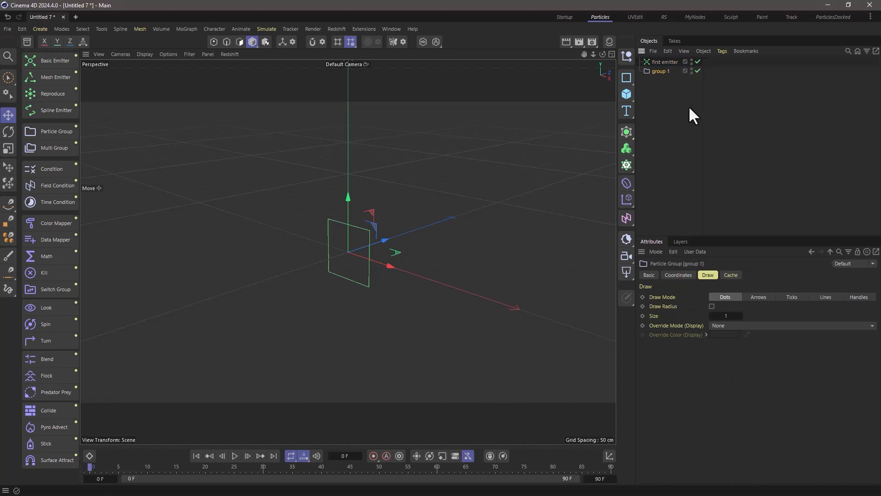
pyautogui.click(661, 61)
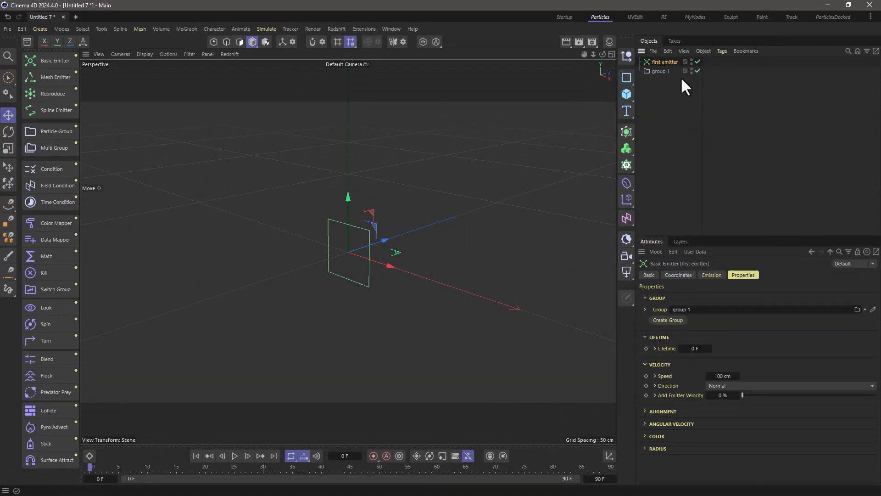
pyautogui.click(661, 72)
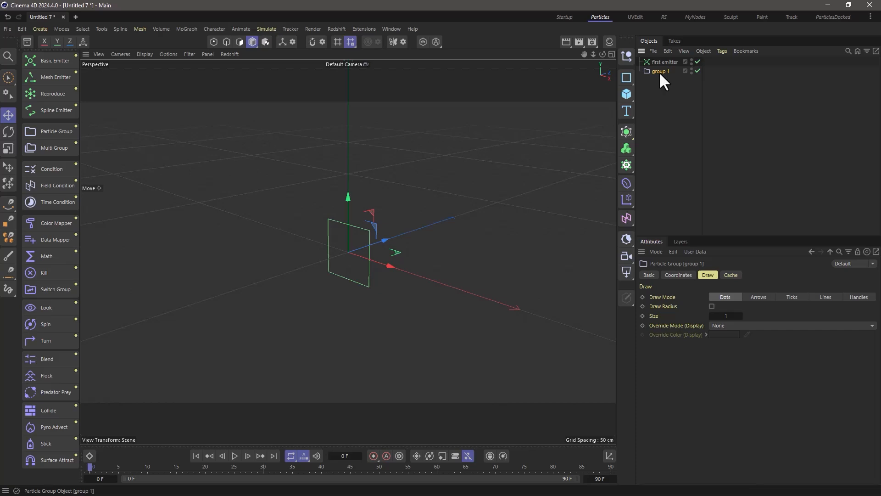
# - Add a Cloner with a cube scaled down to 27.8 cm as its child, and place the Cloner below group 1 in the object list
pyautogui.click(628, 166)
pyautogui.click(626, 94)
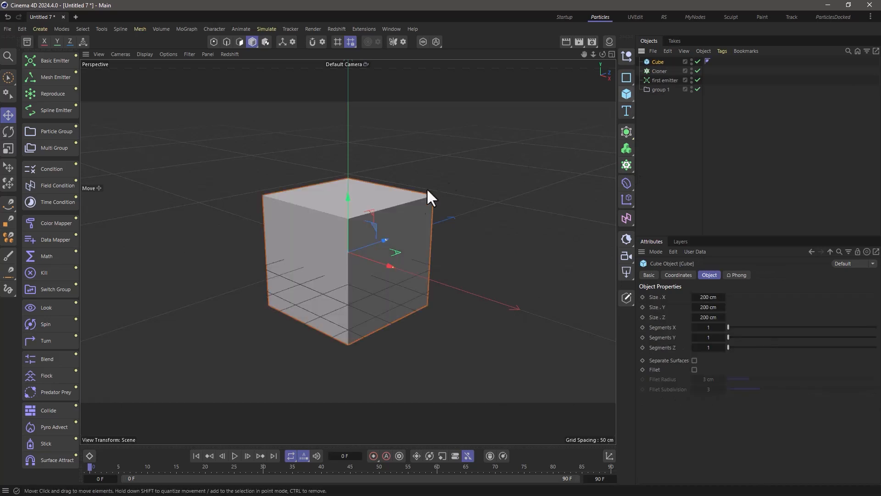
pyautogui.press('t')
pyautogui.moveTo(522, 147); pyautogui.dragTo(263, 280)
pyautogui.moveTo(652, 61); pyautogui.dragTo(658, 69)
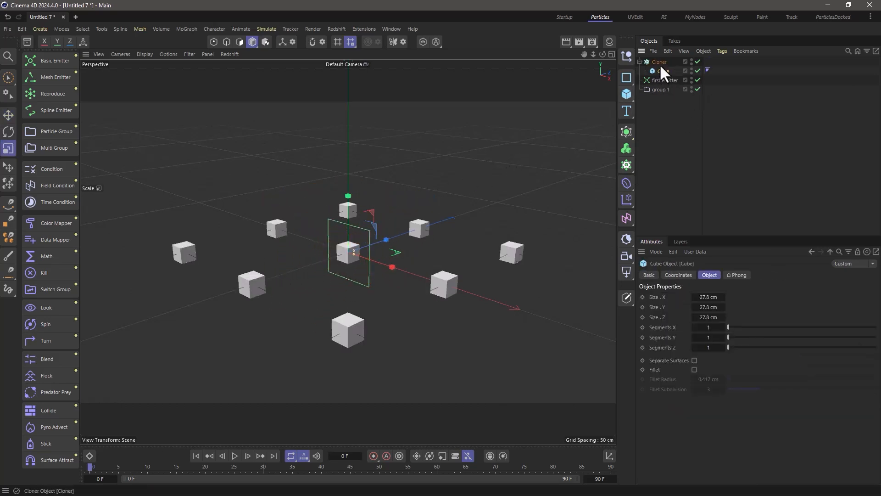
pyautogui.moveTo(661, 104); pyautogui.dragTo(660, 104)
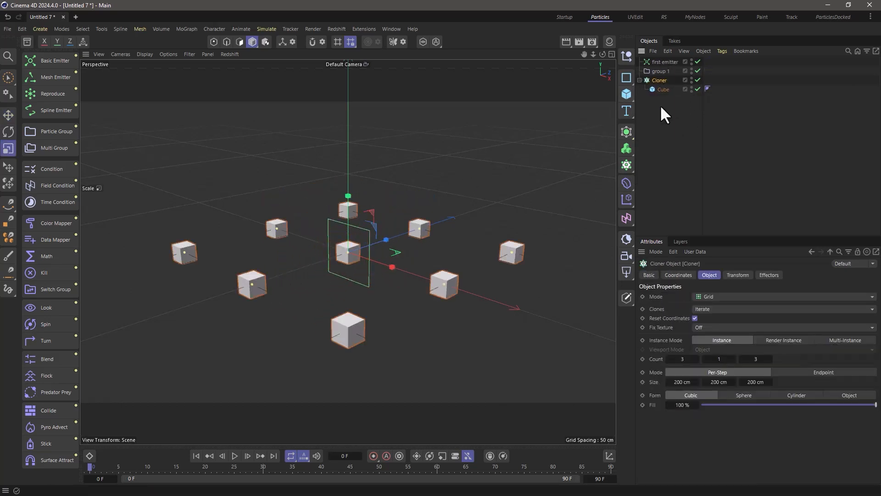
# - Set the Cloner to Object mode with group 1 as its object, and play the animation to preview the cubes
pyautogui.click(722, 296)
pyautogui.click(723, 308)
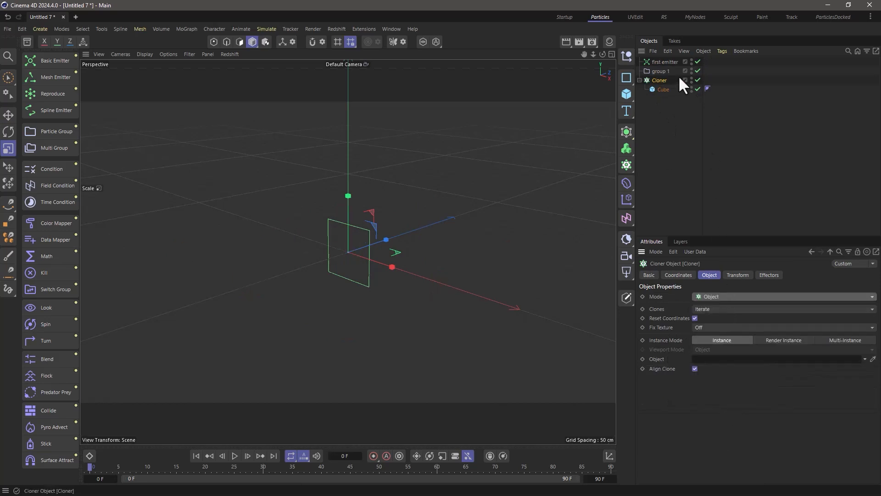
pyautogui.moveTo(654, 70); pyautogui.dragTo(715, 358)
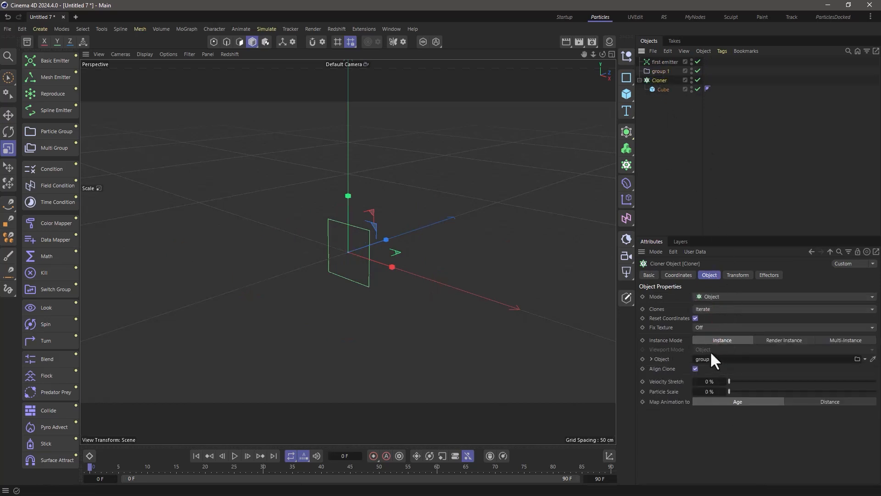
pyautogui.click(234, 454)
pyautogui.click(234, 455)
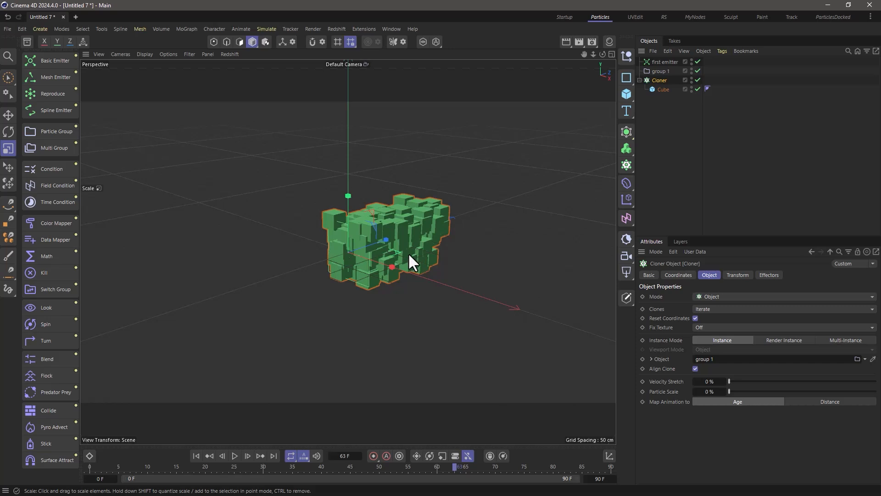
# - Add another Basic Emitter and move it along the negative X axis, away from the first emitter
pyautogui.click(44, 63)
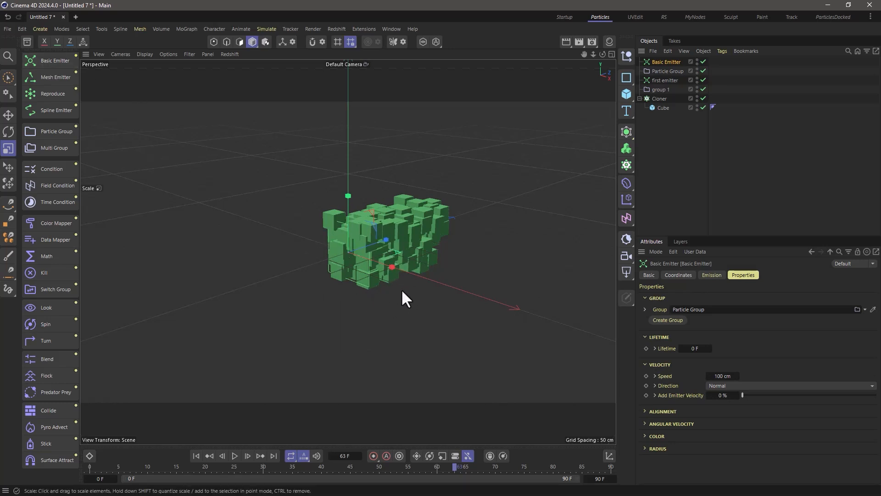
pyautogui.press('e')
pyautogui.moveTo(393, 268); pyautogui.dragTo(224, 224)
# - Rename the new emitter "second emitter" and its particle group "group 2", checking the emitter's assigned group
pyautogui.click(657, 61)
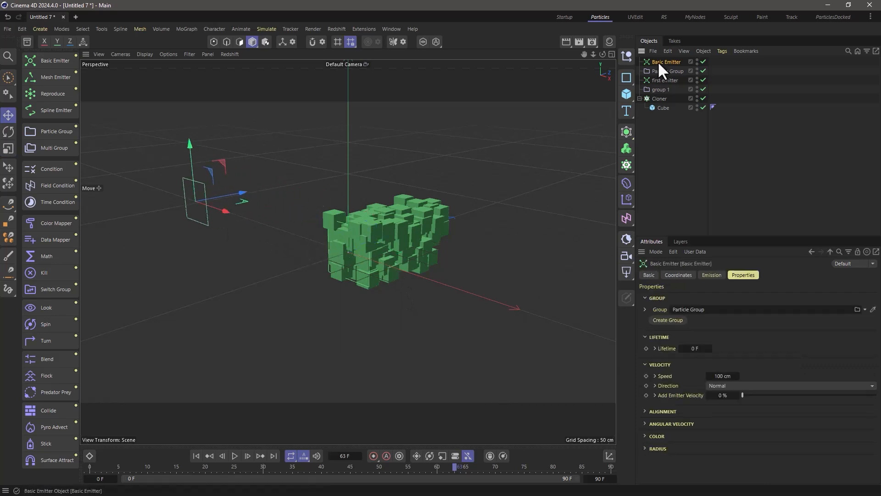
pyautogui.doubleClick(658, 62)
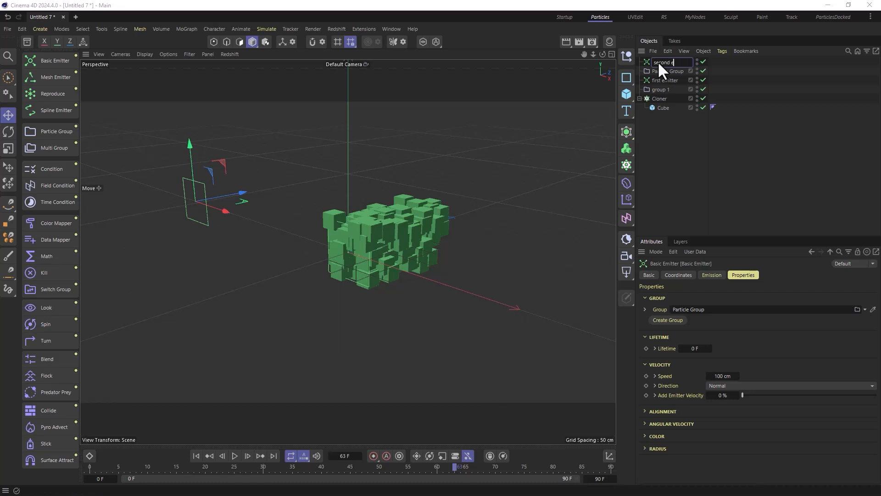
pyautogui.write('second emitter')
pyautogui.press('Return')
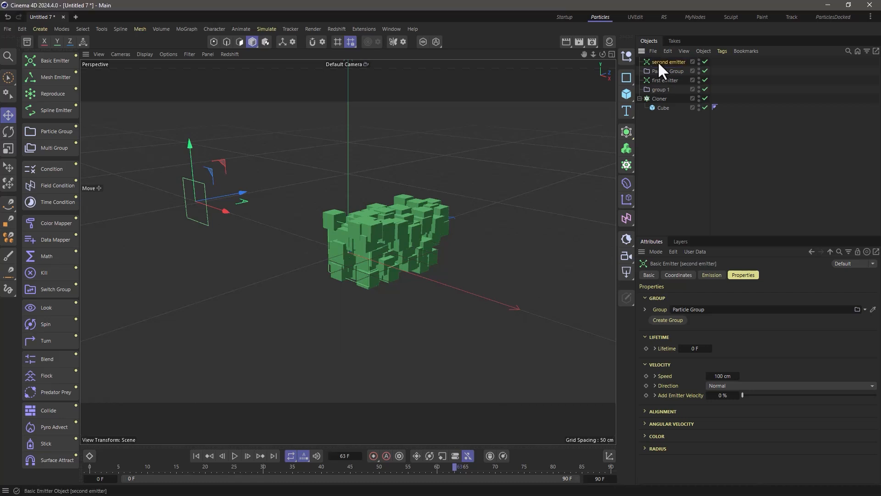
pyautogui.doubleClick(663, 72)
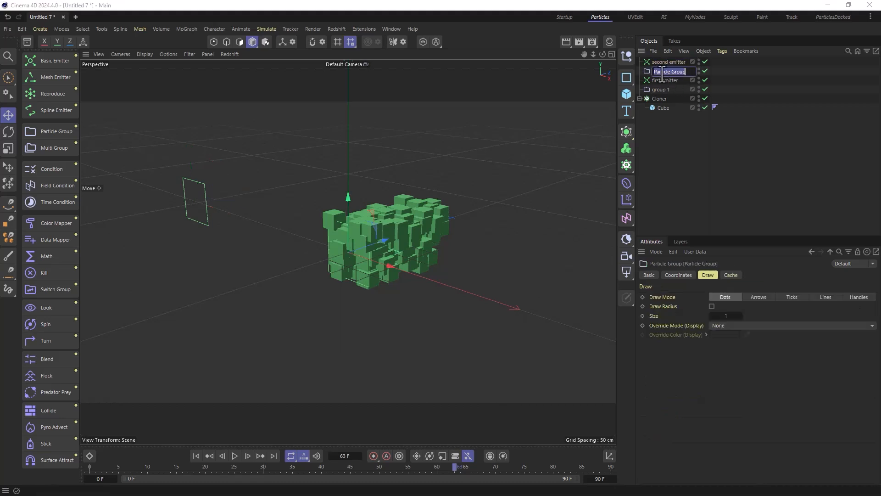
pyautogui.write('group 2')
pyautogui.press('Return')
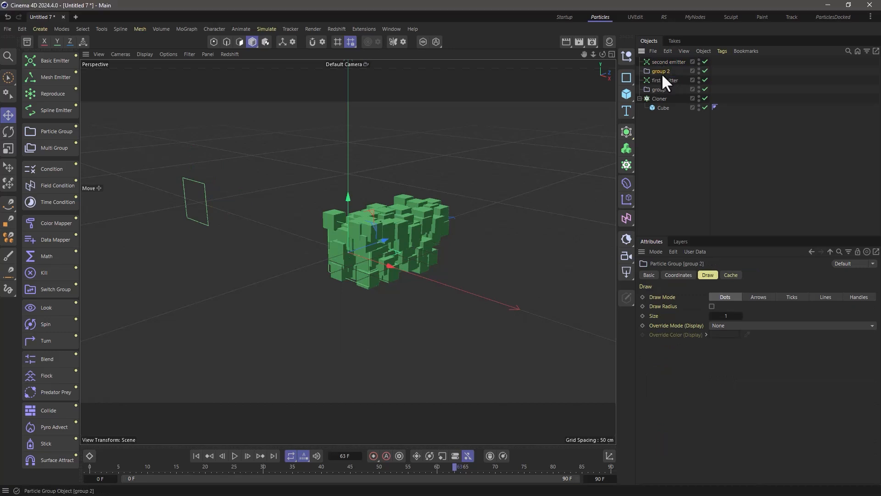
pyautogui.click(661, 65)
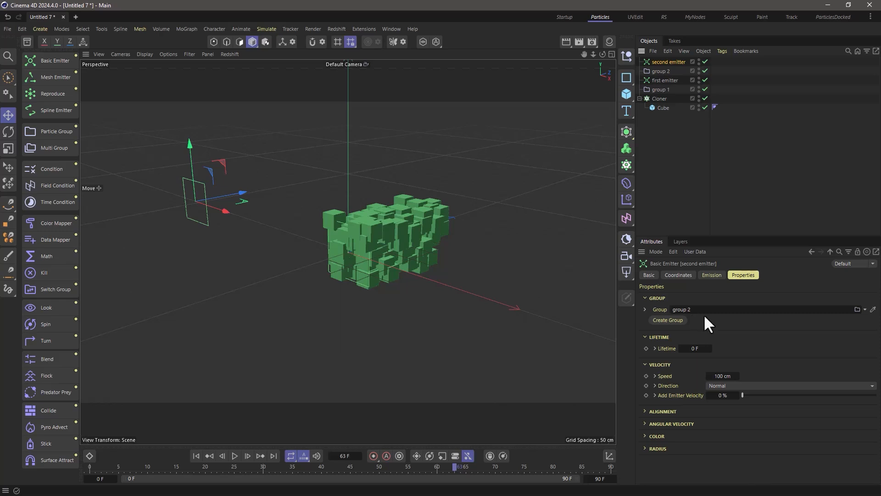
pyautogui.click(664, 72)
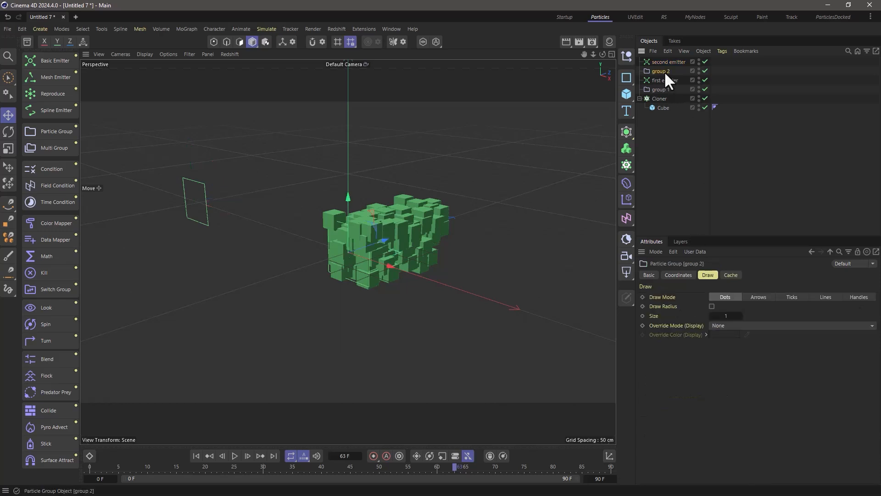
# - Move the second emitter and group 2 together below the Cloner in the object hierarchy
pyautogui.click(666, 62)
pyautogui.keyDown('ctrl'); pyautogui.click(661, 71); pyautogui.keyUp('ctrl')
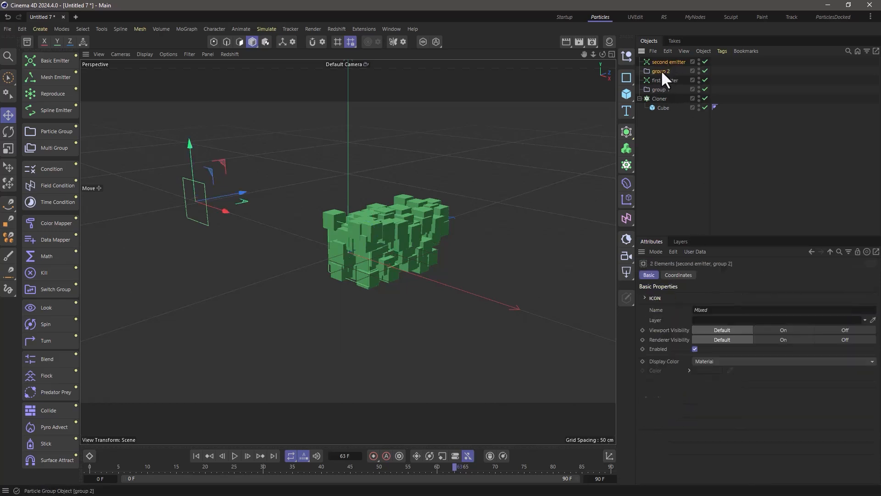
pyautogui.moveTo(657, 70); pyautogui.dragTo(661, 140)
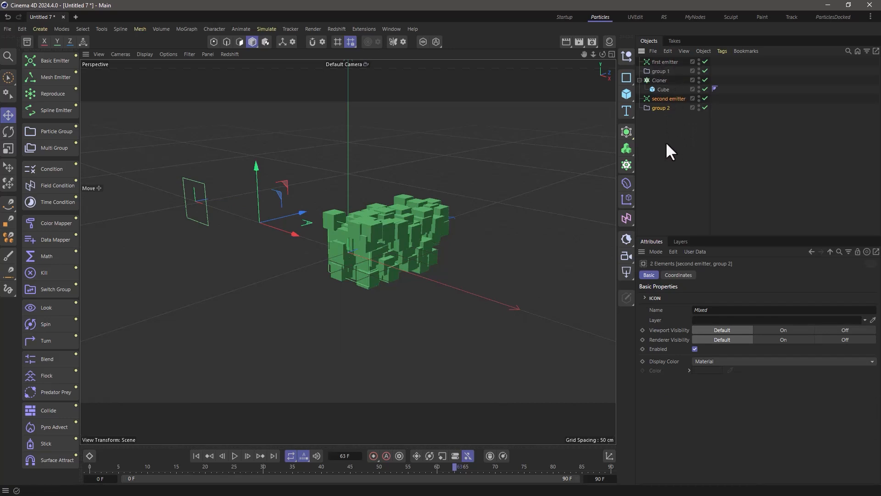
# - Rename the Cloner "Cloner 1"
pyautogui.doubleClick(660, 80)
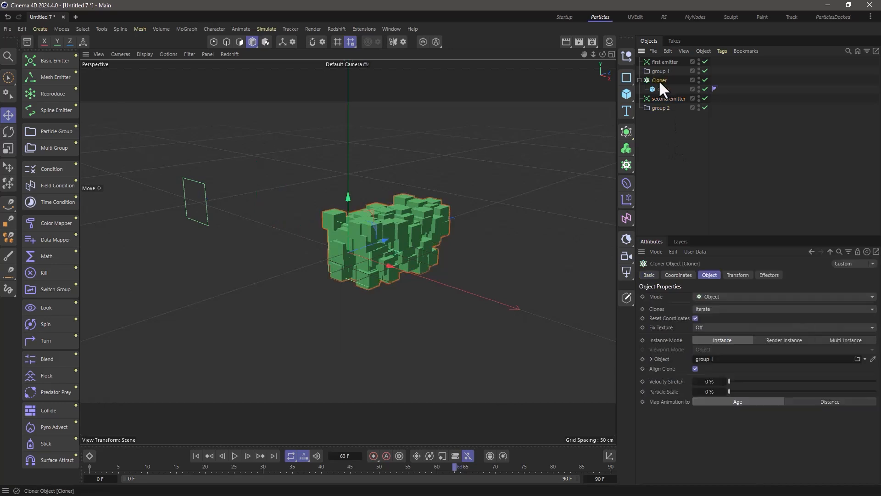
pyautogui.write('1')
pyautogui.press('Return')
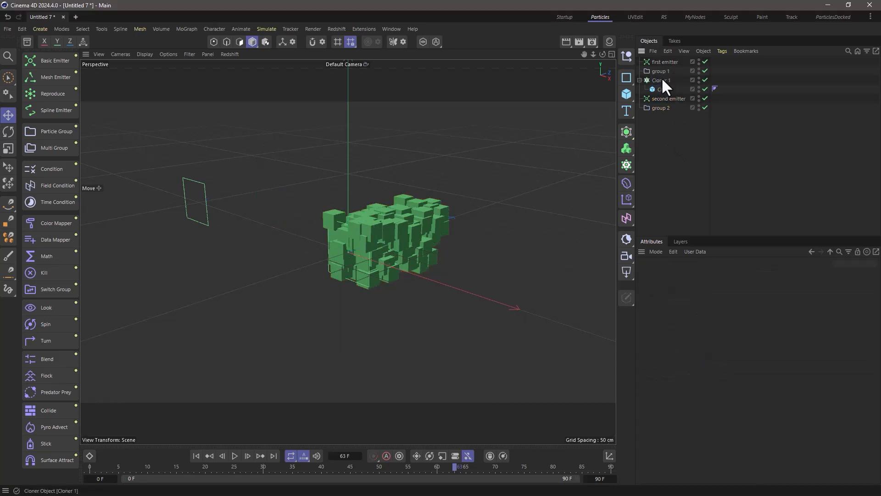
# - Duplicate Cloner 1 with its cube below group 2 and rename the copy "Cloner 2"
pyautogui.keyDown('ctrl'); pyautogui.moveTo(661, 77); pyautogui.dragTo(665, 156); pyautogui.keyUp('ctrl')
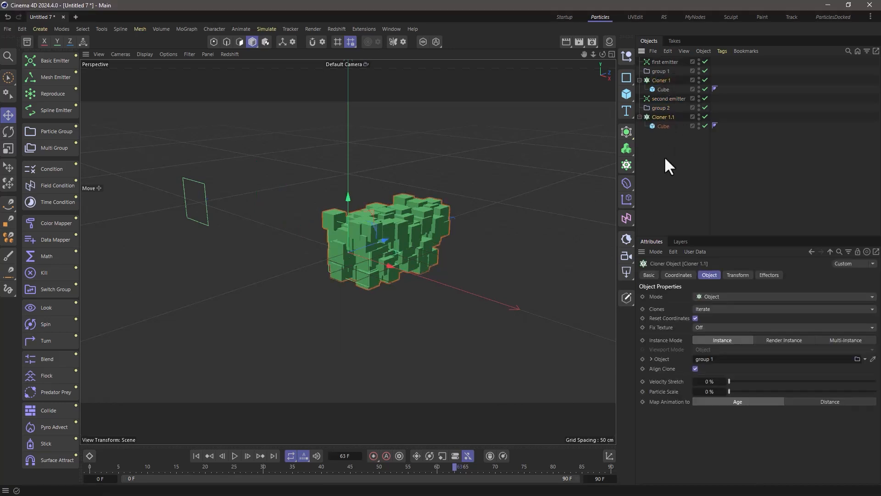
pyautogui.doubleClick(667, 117)
pyautogui.moveTo(669, 117); pyautogui.dragTo(693, 126)
pyautogui.write('2')
# - Replace the cube in Cloner 2 with a new, scaled-down sphere as its child
pyautogui.click(660, 127)
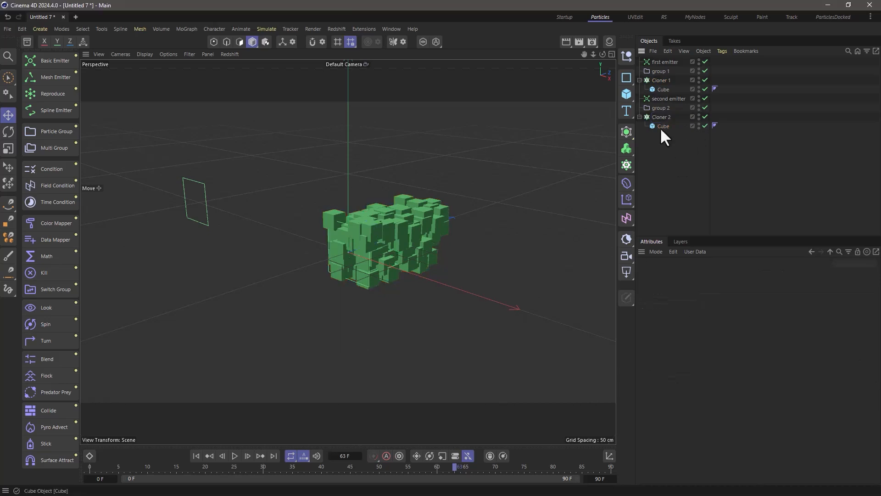
pyautogui.press('Delete')
pyautogui.moveTo(626, 94); pyautogui.dragTo(703, 147)
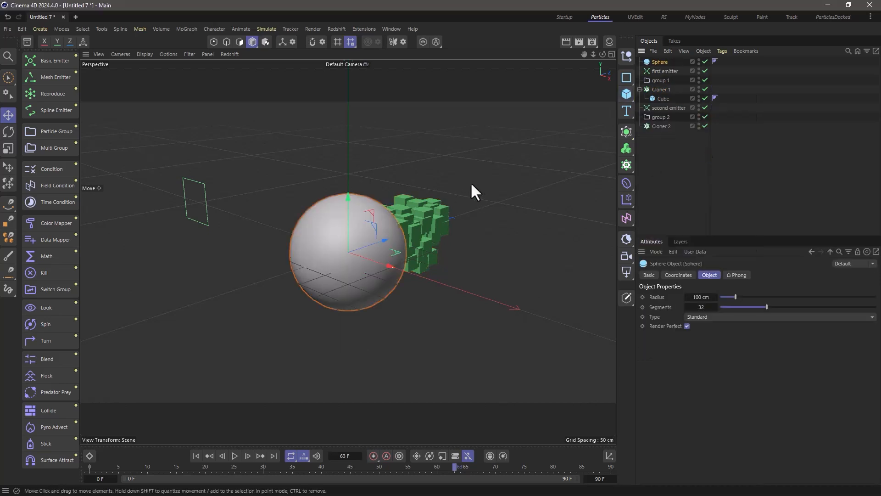
pyautogui.press('t')
pyautogui.moveTo(497, 172); pyautogui.dragTo(327, 249)
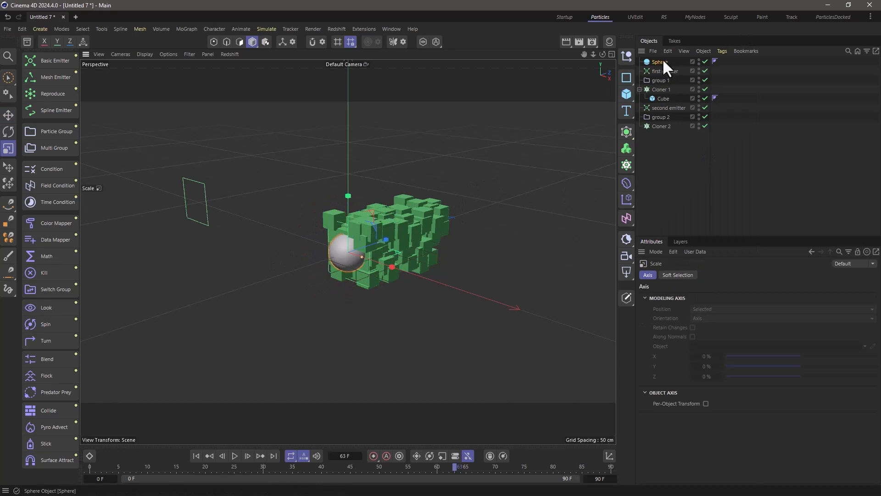
pyautogui.moveTo(662, 62); pyautogui.dragTo(659, 123)
# - Set group 2 as the object of Cloner 2 and play the animation from the start to compare both cloners
pyautogui.click(661, 119)
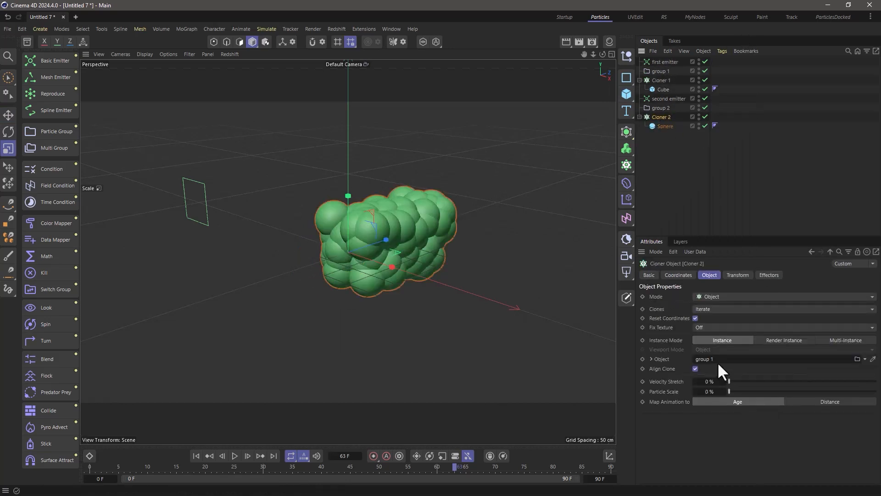
pyautogui.moveTo(657, 107); pyautogui.dragTo(708, 362)
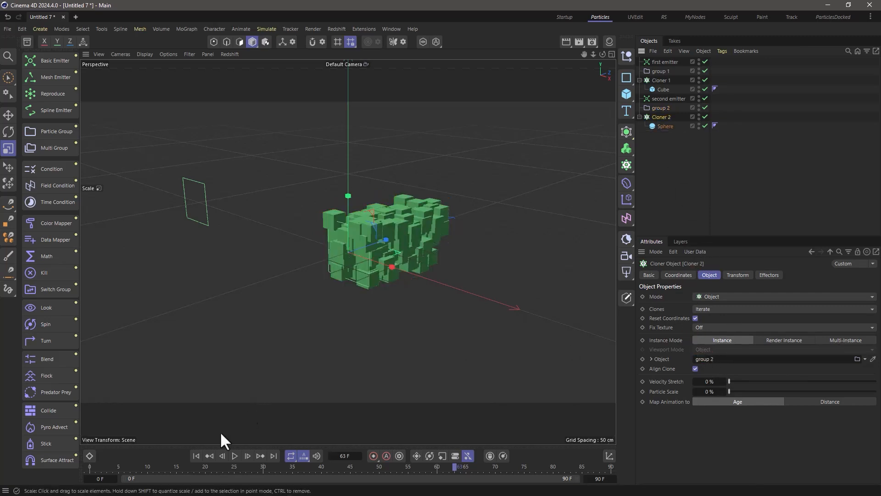
pyautogui.click(196, 457)
pyautogui.click(235, 455)
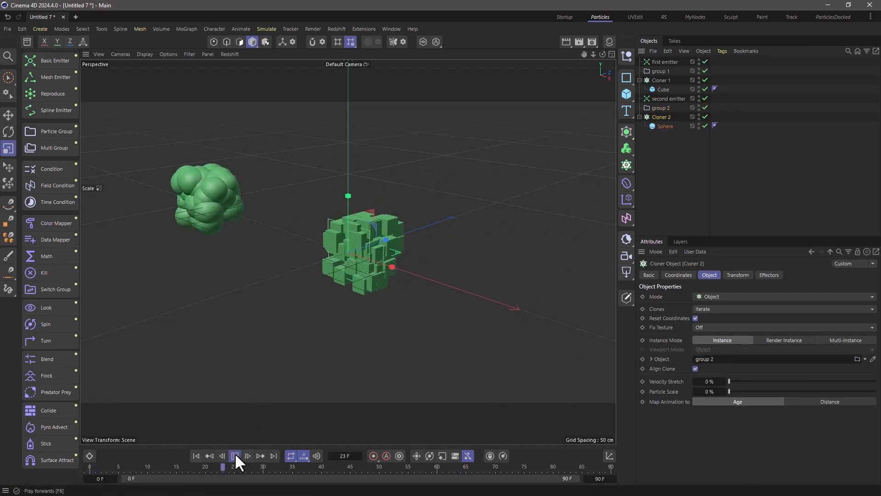
pyautogui.click(235, 455)
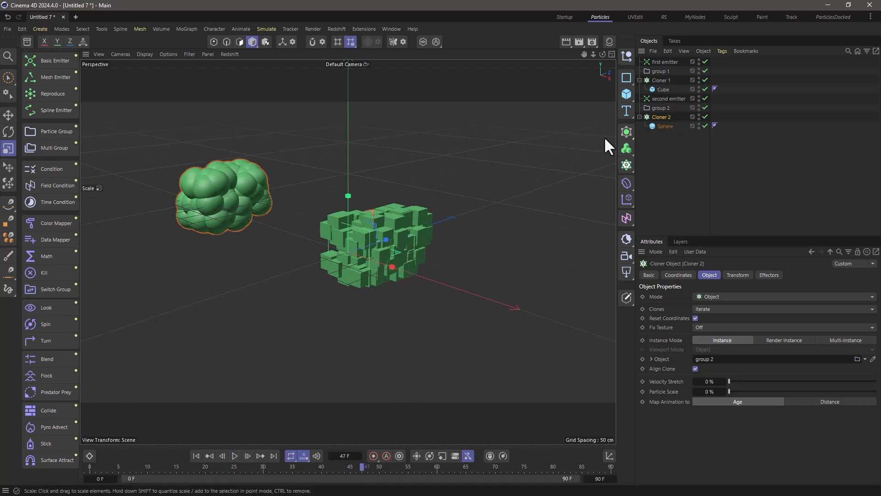
pyautogui.click(659, 81)
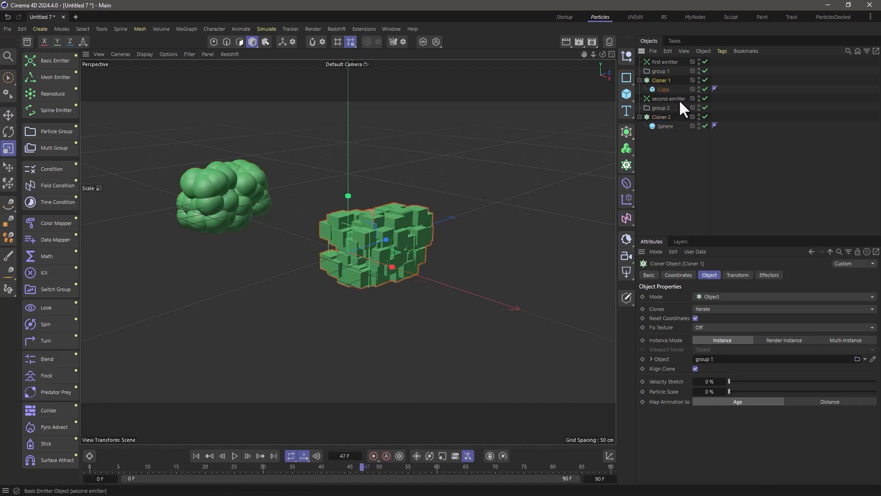
# - Check the second emitter's particle group, the group 2 settings and the object linked in Cloner 2
pyautogui.click(668, 99)
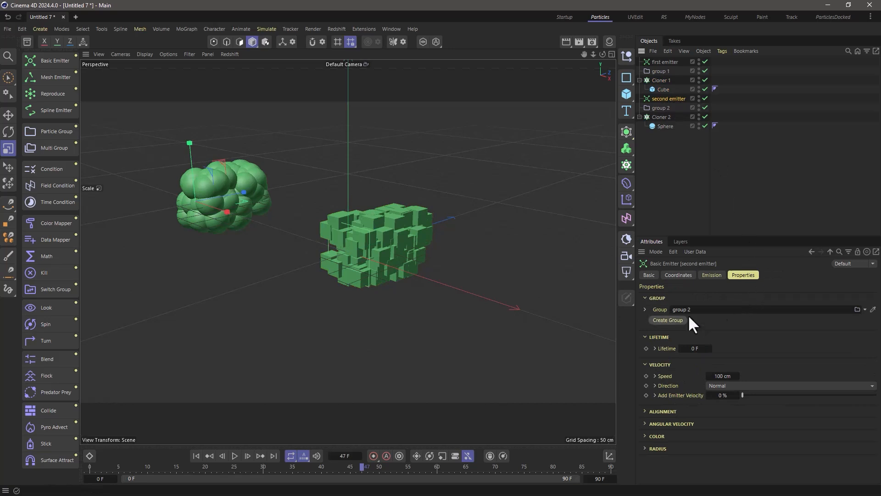
pyautogui.click(665, 108)
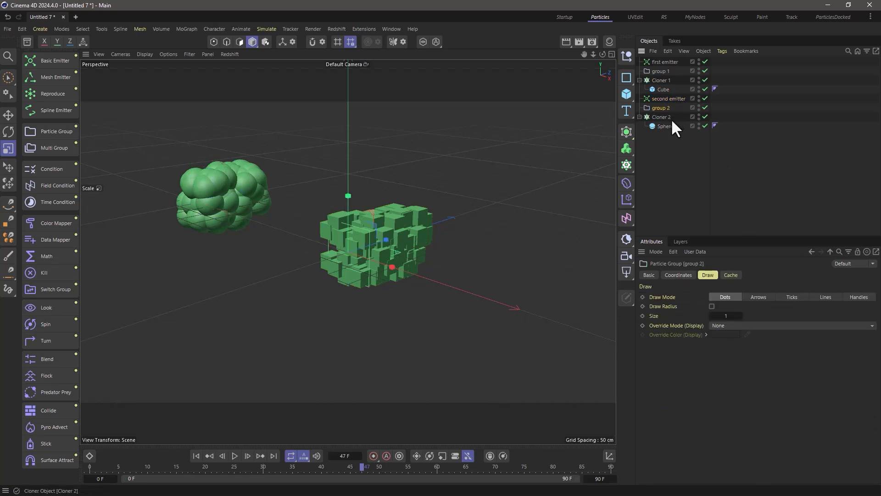
pyautogui.click(661, 119)
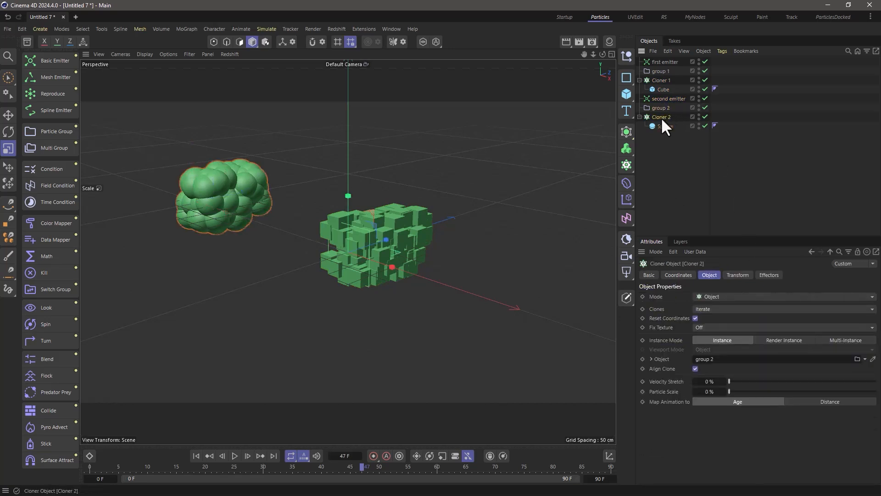
pyautogui.click(669, 156)
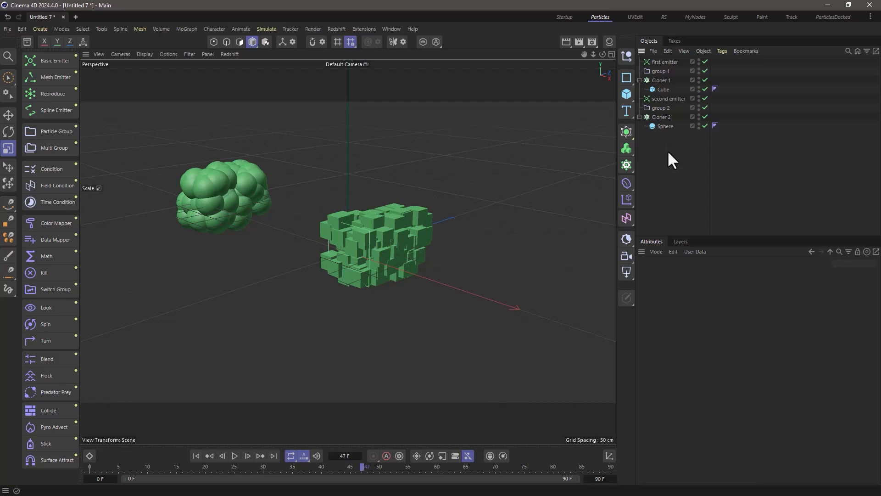
# - Collapse both cloners and add a Turbulence force with strength 26.5 cm, scale 15.93 % and frequency 45.29 %
pyautogui.click(639, 80)
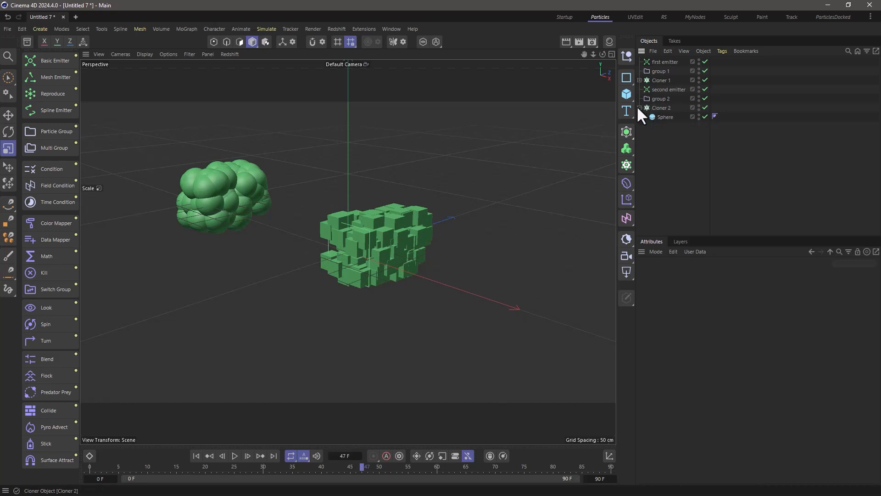
pyautogui.click(640, 108)
pyautogui.click(266, 28)
pyautogui.moveTo(271, 43)
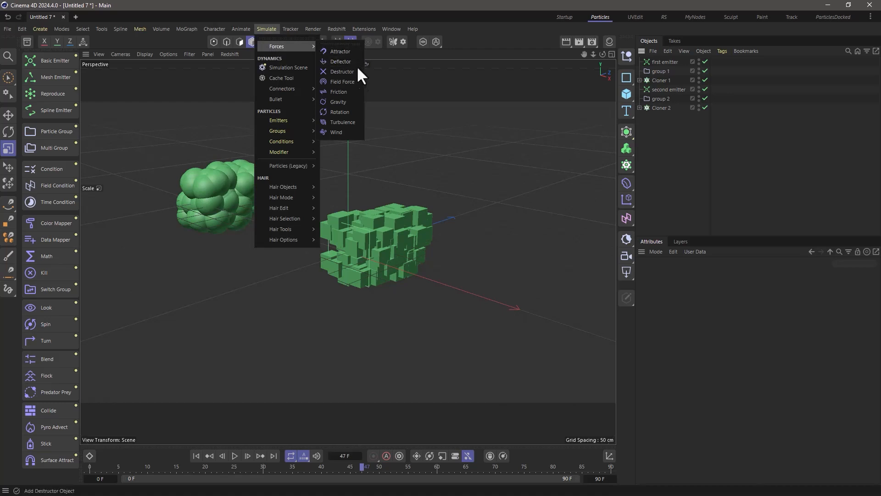
pyautogui.click(352, 119)
pyautogui.moveTo(742, 297)
pyautogui.mouseDown()
pyautogui.moveTo(754, 297)
pyautogui.moveTo(737, 307)
pyautogui.mouseUp()
pyautogui.click(785, 317)
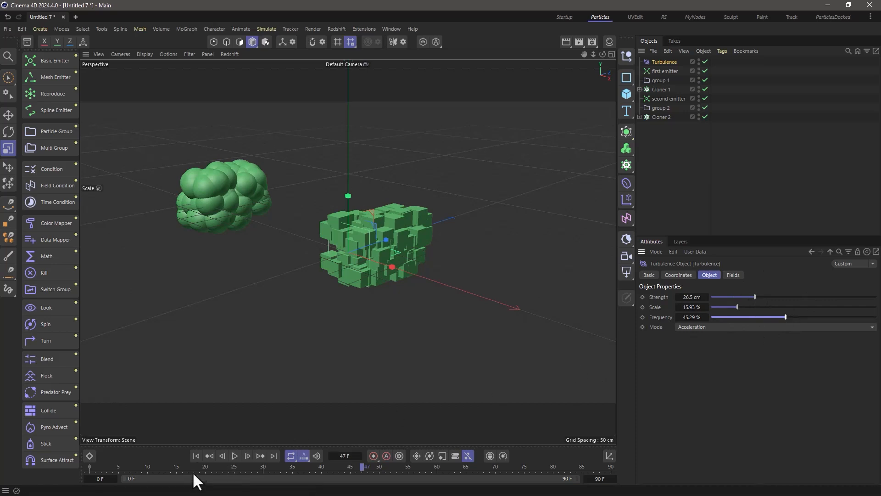
# - Play the animation, including once from the start, to check the Turbulence effect on both cloners
pyautogui.click(234, 454)
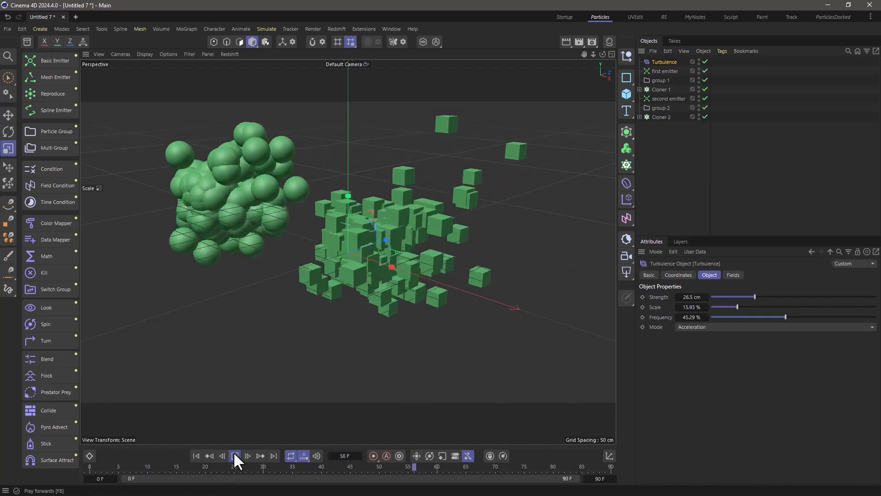
pyautogui.click(234, 453)
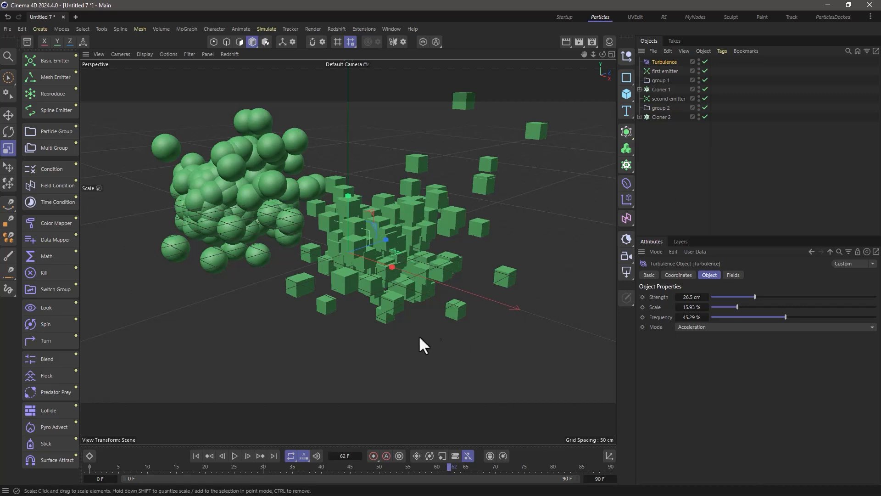
pyautogui.keyDown('alt'); pyautogui.moveTo(359, 249); pyautogui.dragTo(436, 273); pyautogui.keyUp('alt')
pyautogui.click(197, 455)
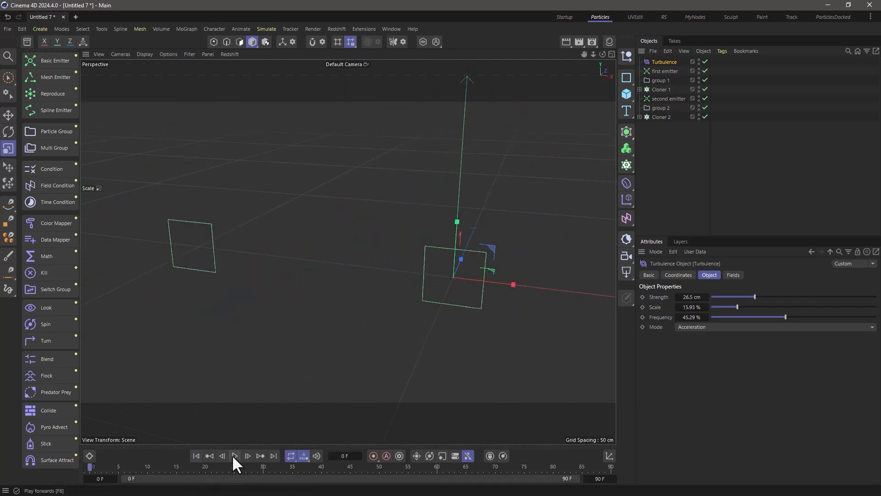
pyautogui.click(233, 455)
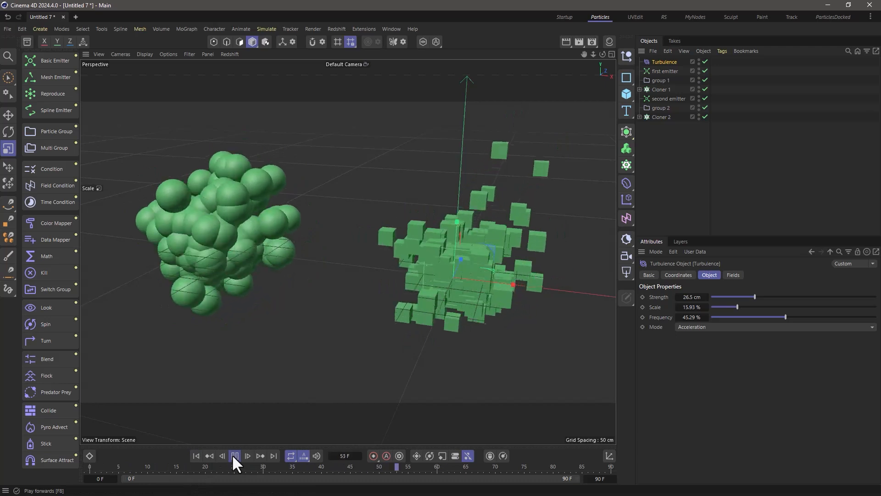
pyautogui.click(233, 454)
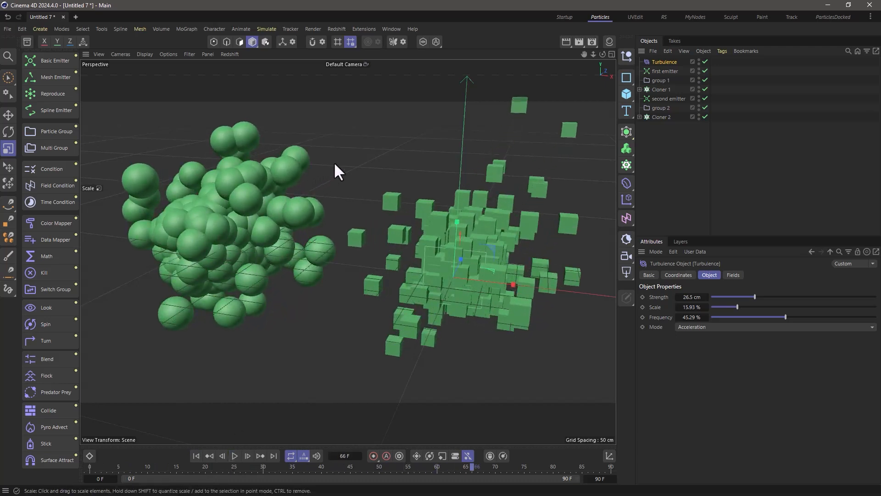
# - Make Turbulence a child of group 1 and replay the animation from the start
pyautogui.moveTo(669, 61); pyautogui.dragTo(666, 78)
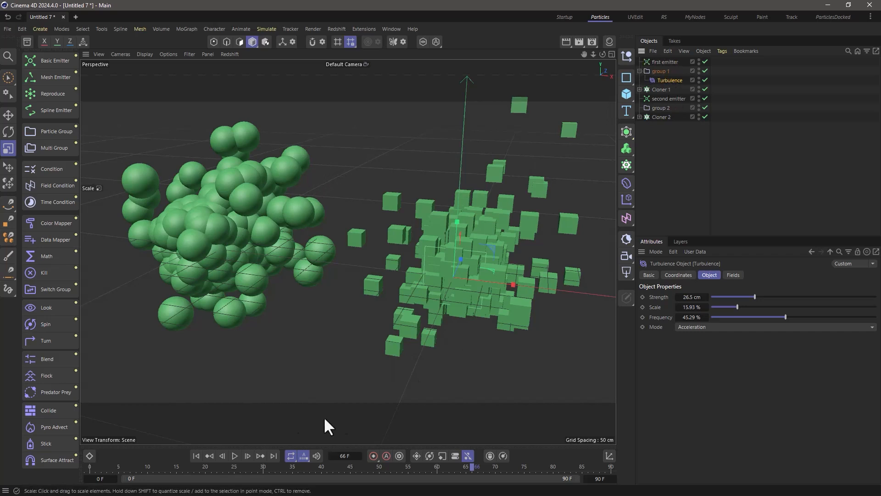
pyautogui.click(196, 455)
pyautogui.click(234, 456)
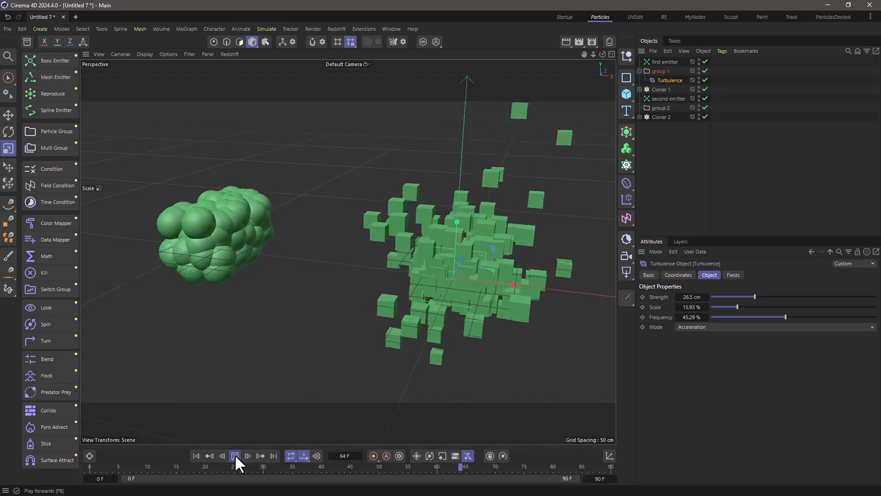
pyautogui.click(235, 456)
pyautogui.keyDown('alt'); pyautogui.moveTo(467, 254); pyautogui.dragTo(419, 289); pyautogui.keyUp('alt')
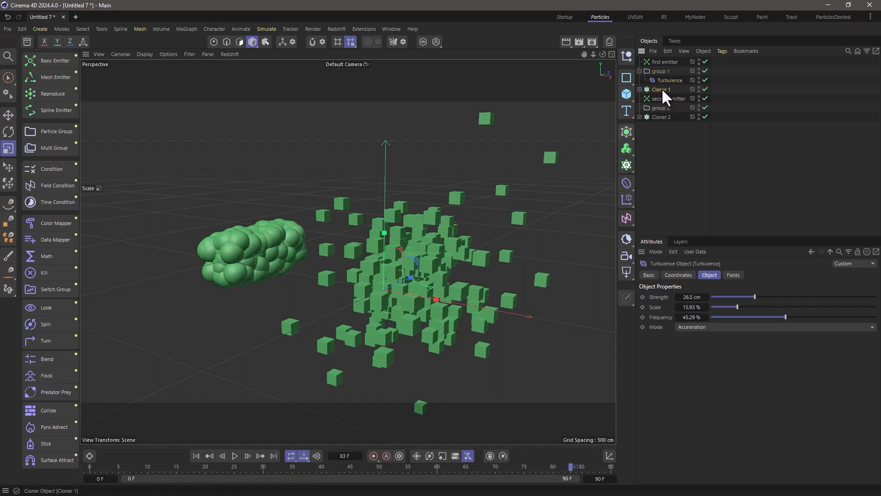
# - Cut Cloner 1 and Cloner 2 out of the scene and play the bare particles from the start
pyautogui.moveTo(662, 89); pyautogui.dragTo(655, 108)
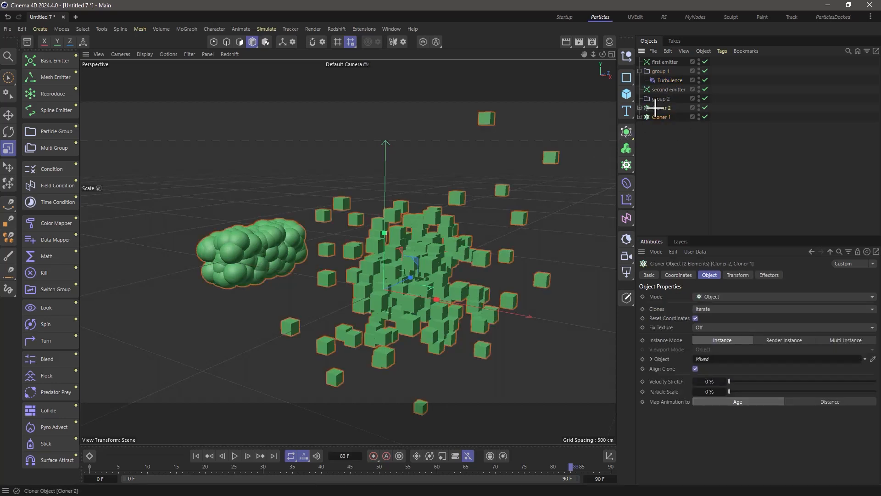
pyautogui.press('Delete')
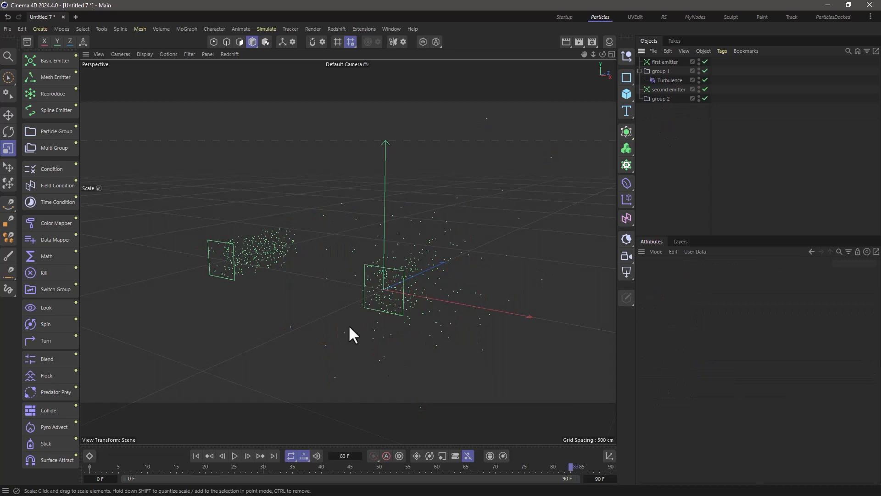
pyautogui.click(195, 455)
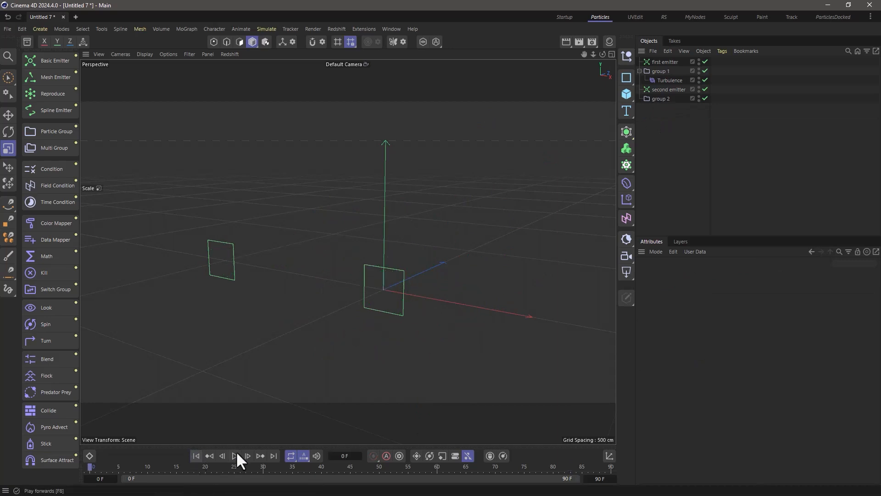
pyautogui.click(234, 455)
pyautogui.click(234, 455)
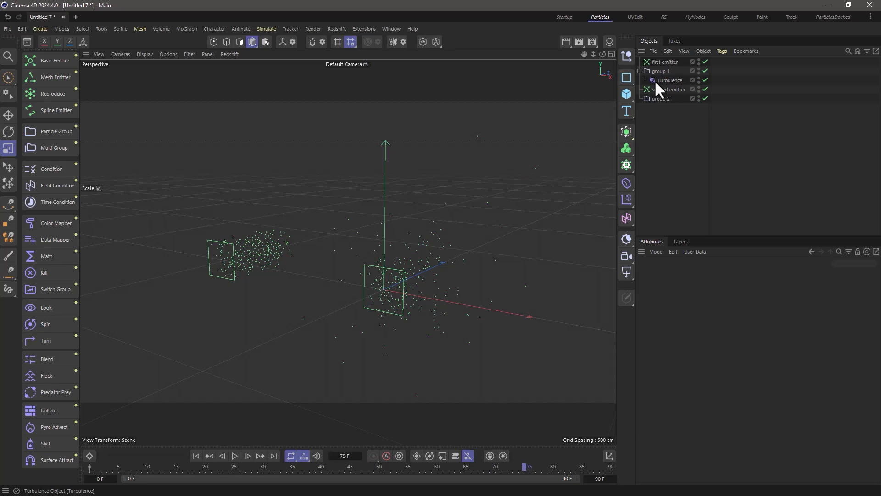
# - Add a Gravity force at the root of the scene with an acceleration of 100 cm
pyautogui.click(261, 28)
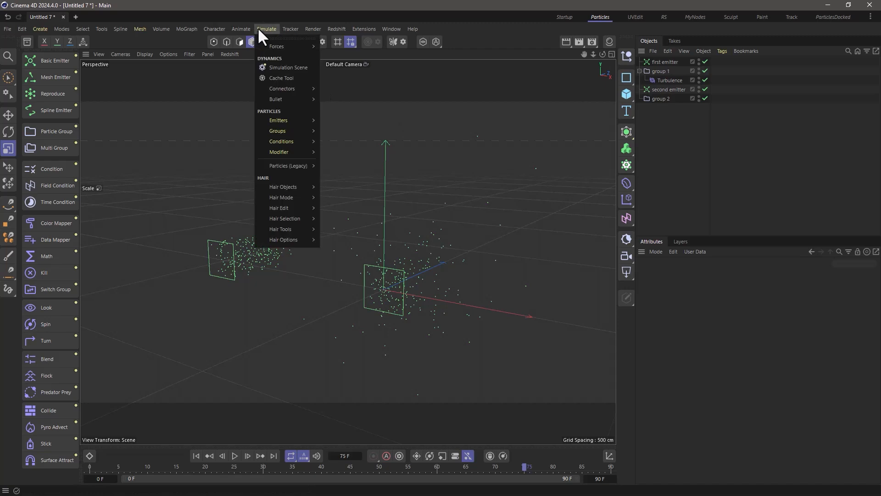
pyautogui.moveTo(264, 46)
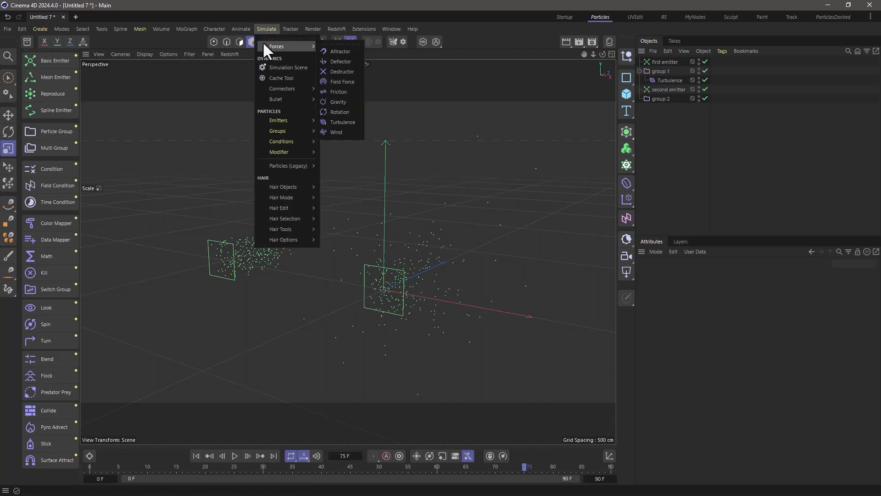
pyautogui.click(348, 101)
pyautogui.doubleClick(688, 296)
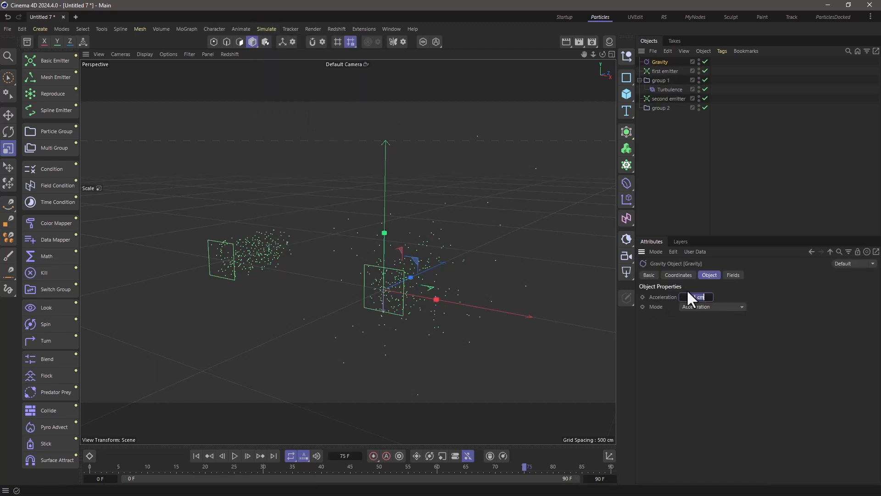
pyautogui.press('Return')
# - Play the animation from the start to check how Gravity affects both particle groups
pyautogui.click(197, 455)
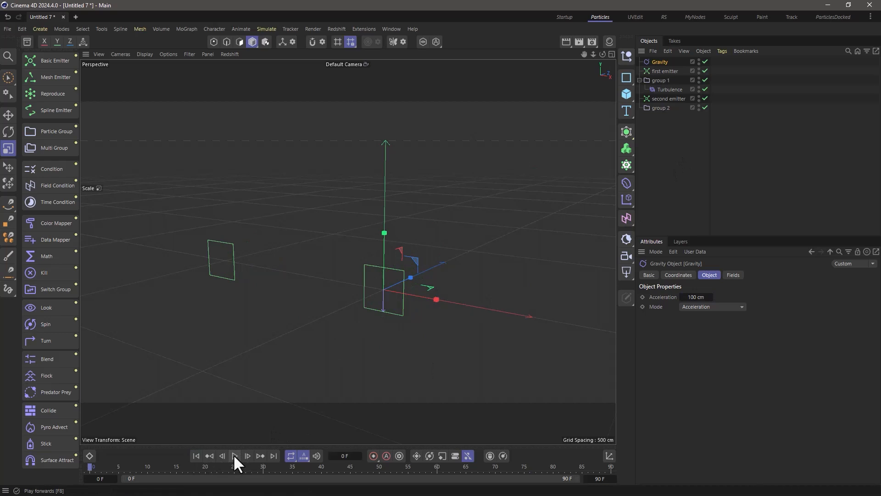
pyautogui.click(234, 455)
pyautogui.click(234, 455)
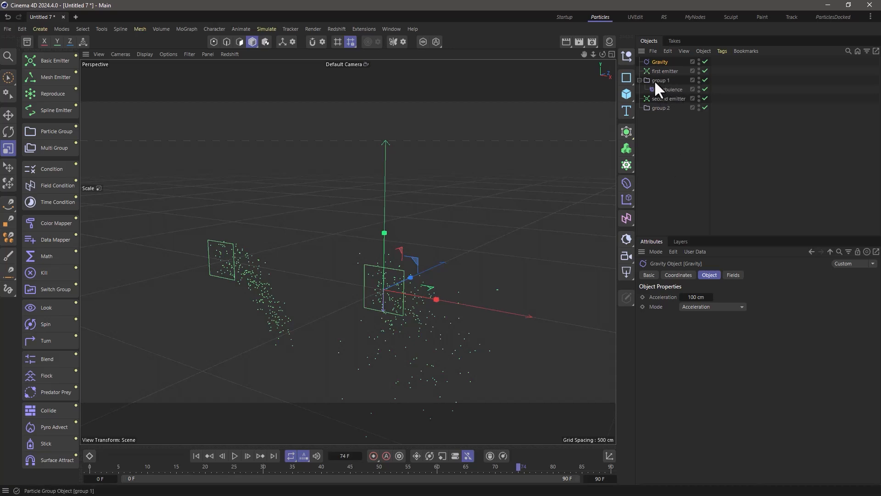
pyautogui.keyDown('alt'); pyautogui.moveTo(394, 302); pyautogui.dragTo(409, 342); pyautogui.keyUp('alt')
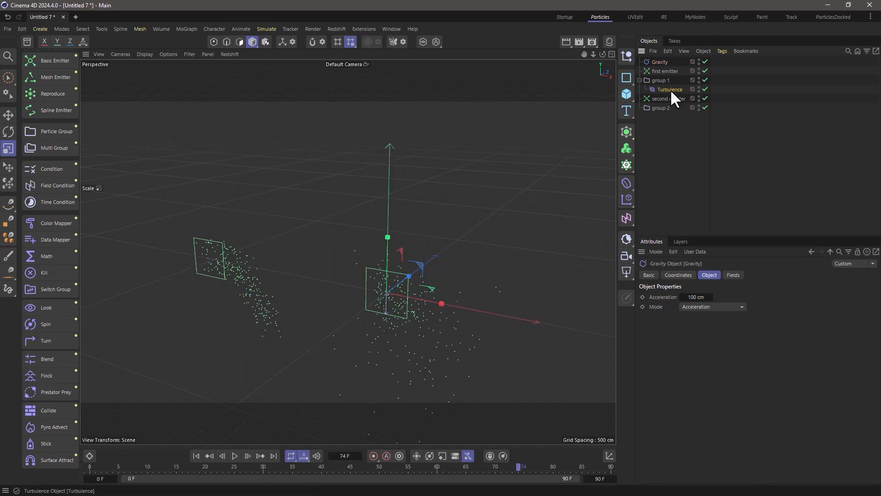
# - Move Turbulence from group 1 to group 2 and replay the animation from the start
pyautogui.moveTo(670, 89); pyautogui.dragTo(662, 104)
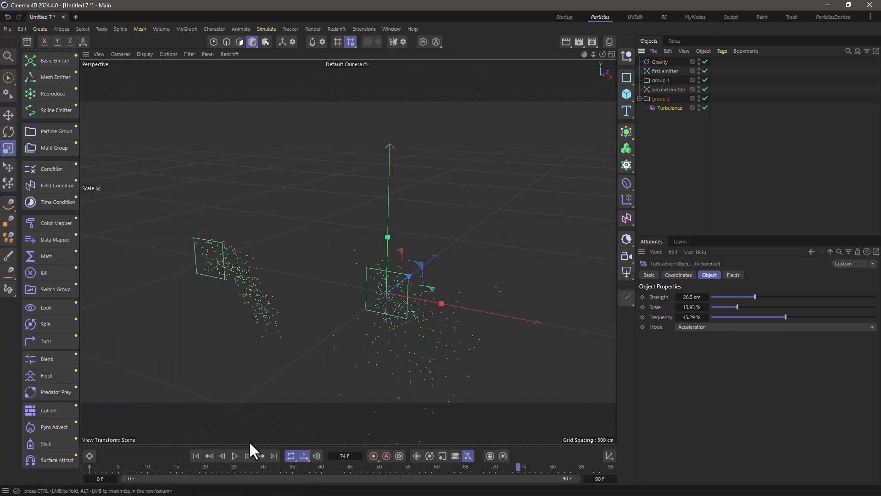
pyautogui.click(195, 455)
pyautogui.click(235, 454)
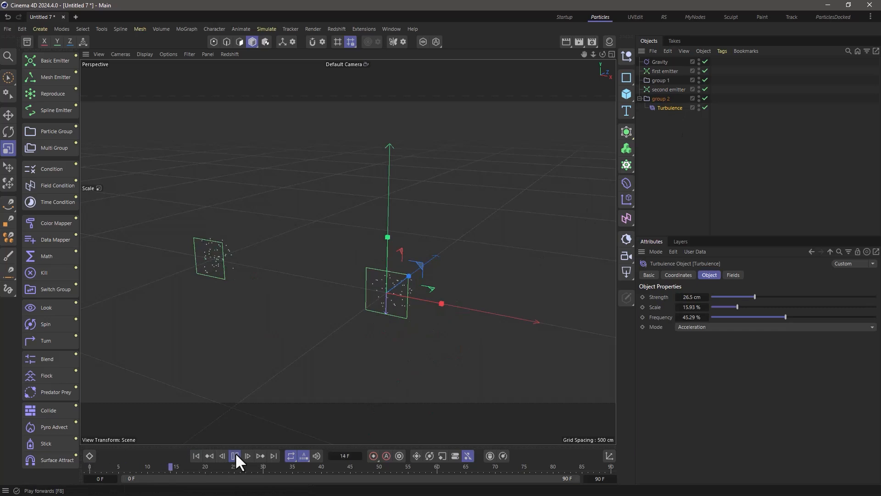
pyautogui.click(235, 454)
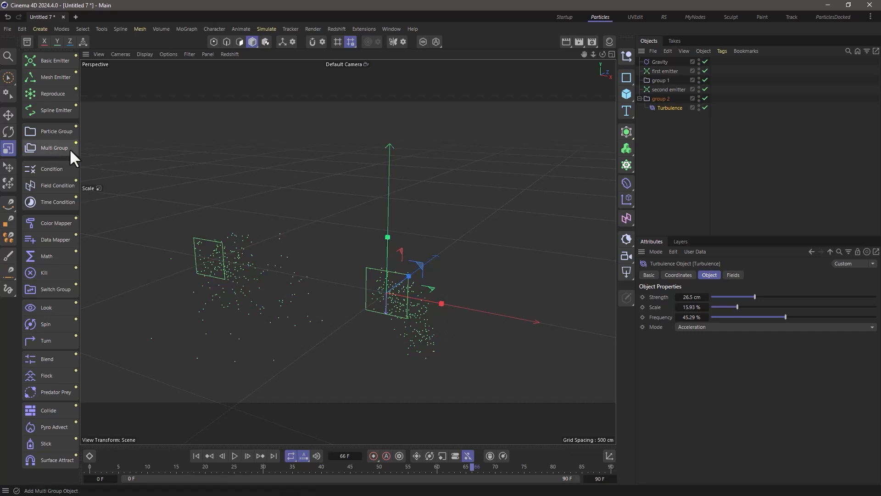
# - Paste back the cut cloners at frame 0, keeping only Cloner 1 at the root below group 2
pyautogui.click(196, 455)
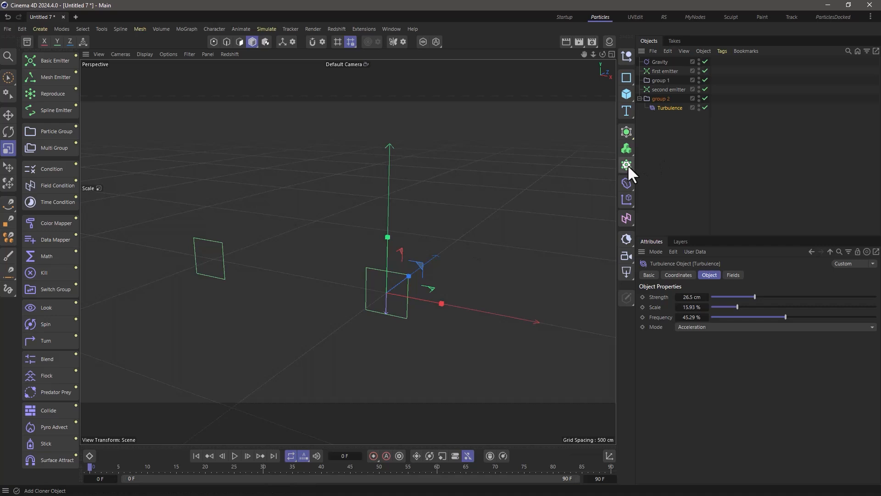
pyautogui.click(666, 170)
pyautogui.hotkey('ctrl', 'v')
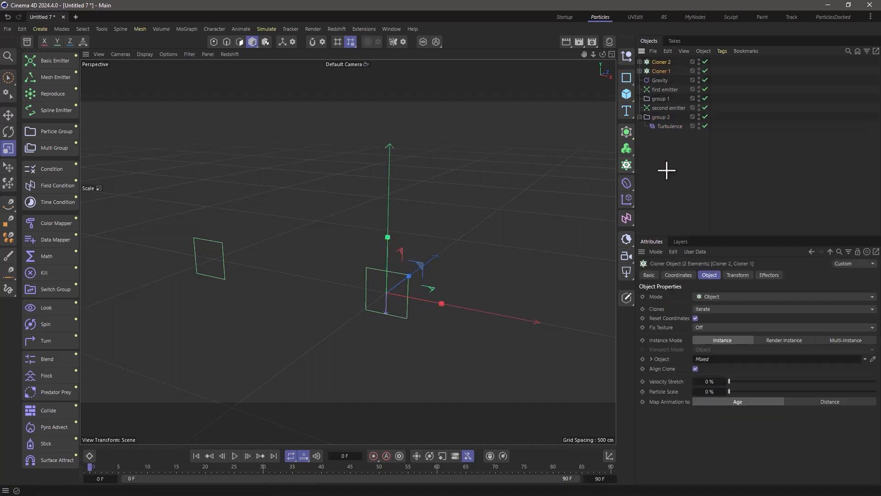
pyautogui.click(665, 61)
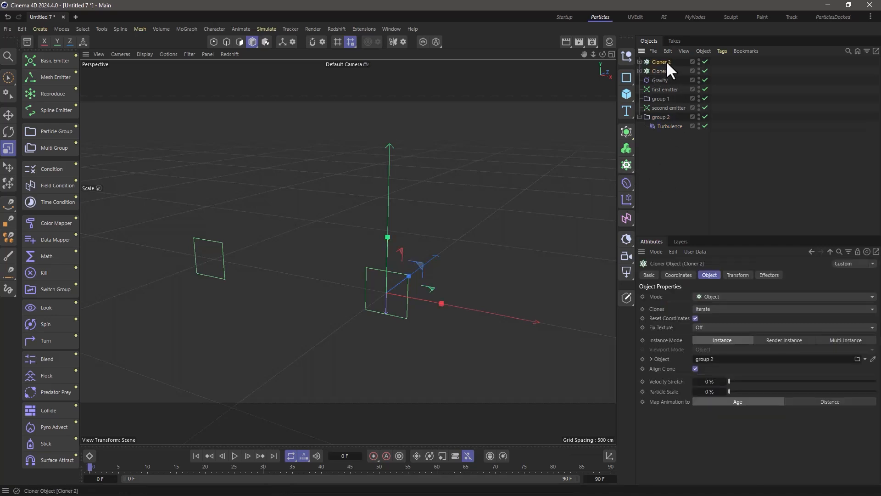
pyautogui.press('Delete')
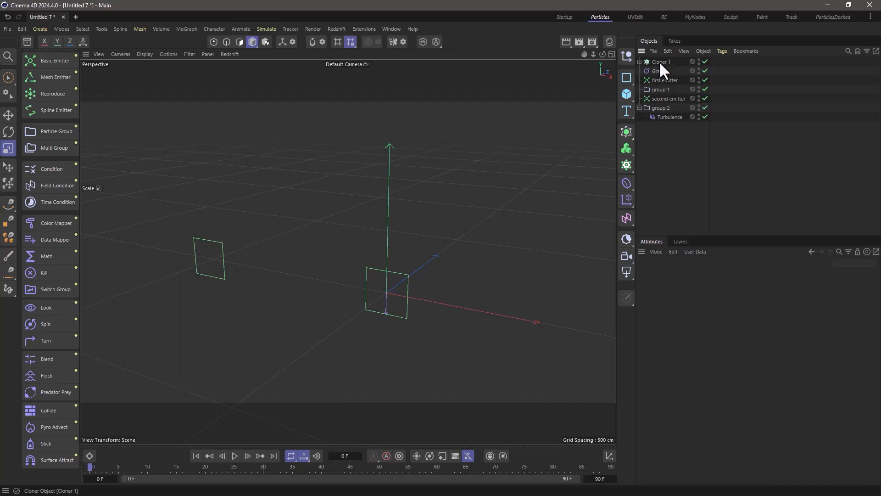
pyautogui.moveTo(659, 61); pyautogui.dragTo(660, 131)
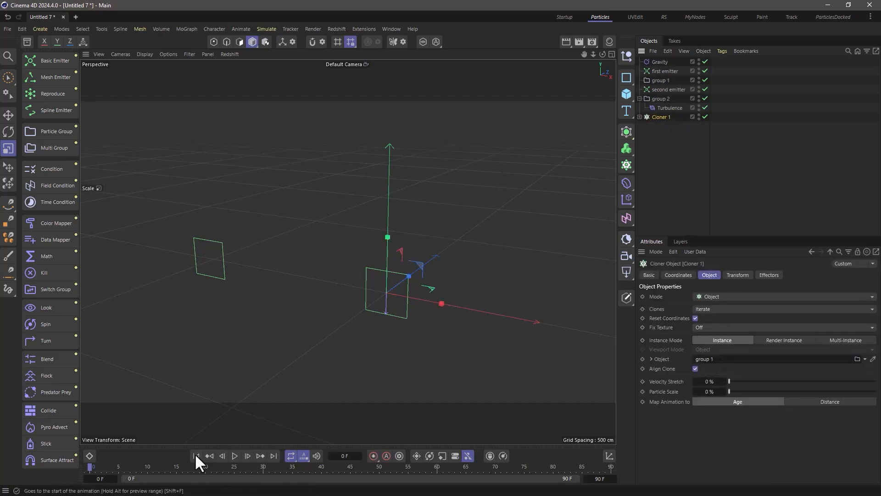
pyautogui.click(235, 456)
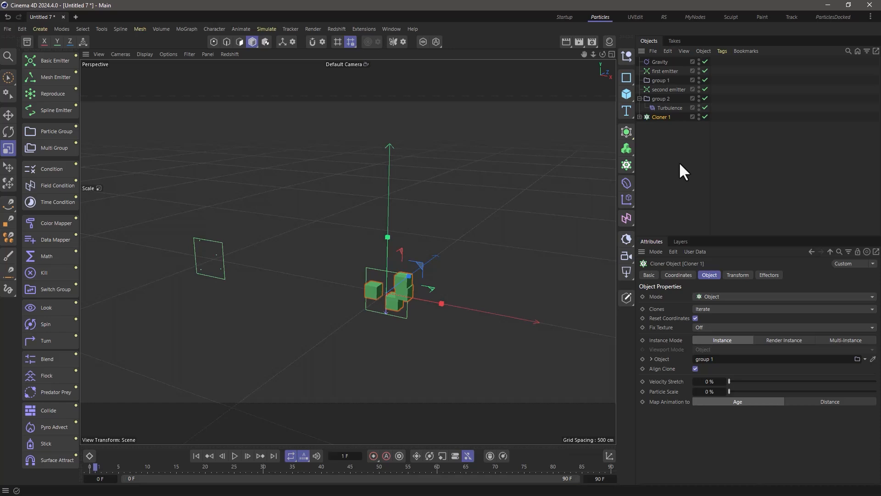
# - Add a Multi Group object and place it below Cloner 1 at the end of the object hierarchy
pyautogui.click(51, 148)
pyautogui.moveTo(657, 62); pyautogui.dragTo(662, 140)
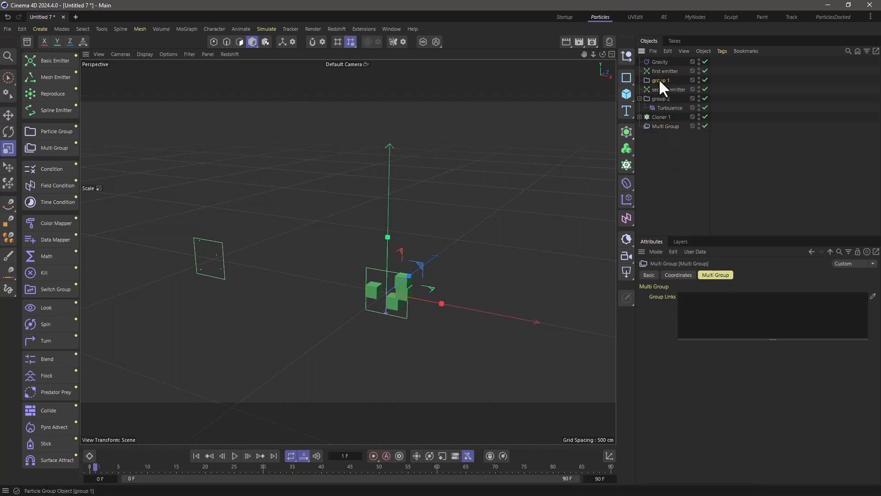
# - Link group 1 and group 2 in the Multi Group, and make it the source Object of Cloner 1, reordered below it
pyautogui.moveTo(659, 80); pyautogui.dragTo(710, 299)
pyautogui.moveTo(662, 99); pyautogui.dragTo(703, 309)
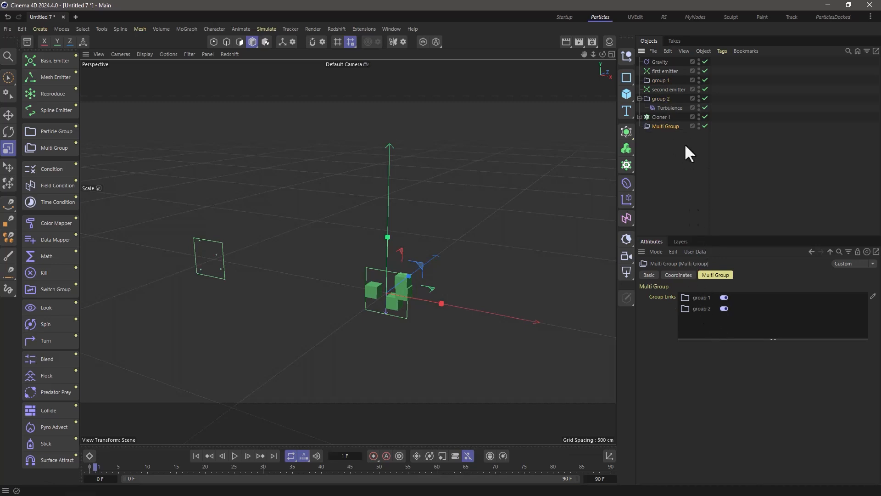
pyautogui.moveTo(662, 118); pyautogui.dragTo(665, 139)
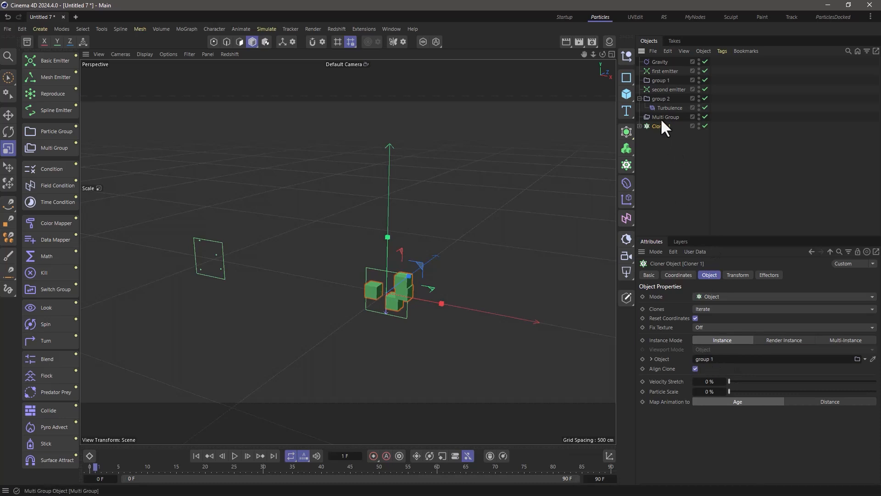
pyautogui.moveTo(659, 115); pyautogui.dragTo(712, 360)
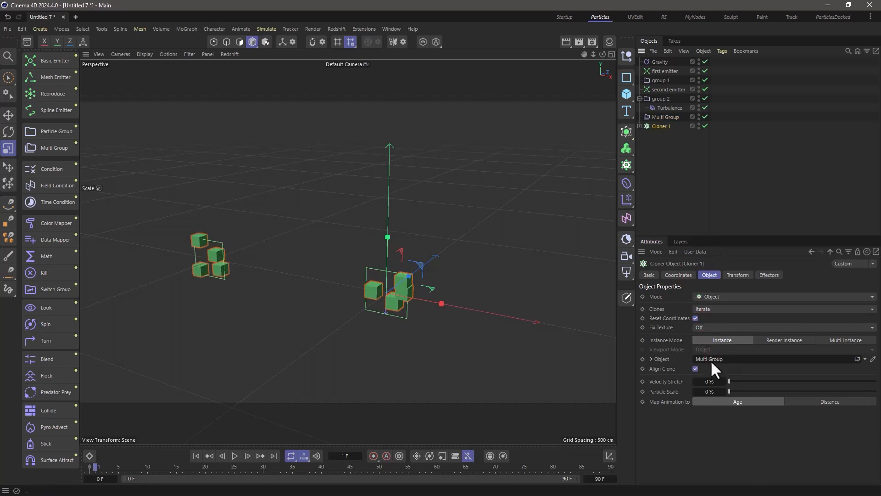
# - Play the animation to check the clones on both particle groups, stop it, and show the Multi Group's linked groups
pyautogui.click(234, 455)
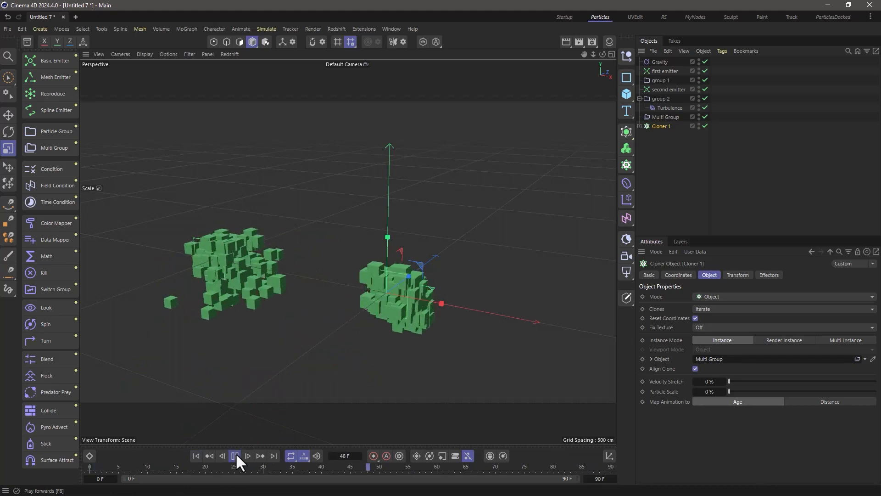
pyautogui.click(235, 455)
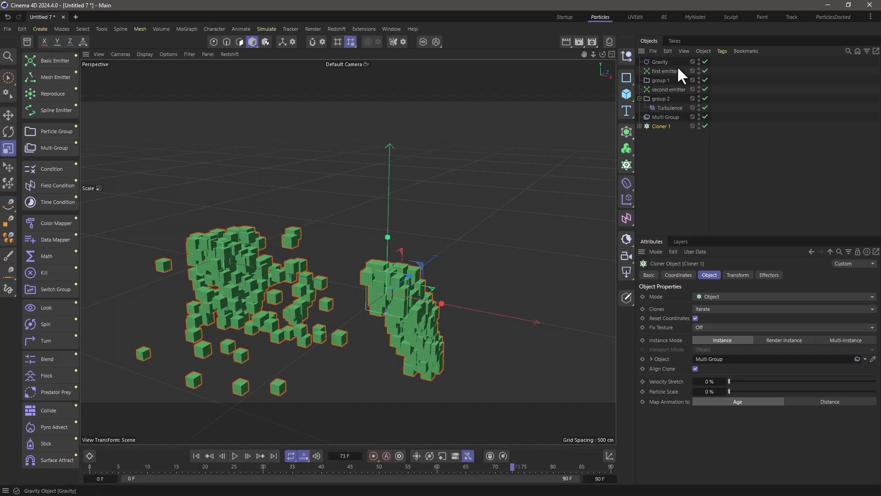
pyautogui.click(655, 117)
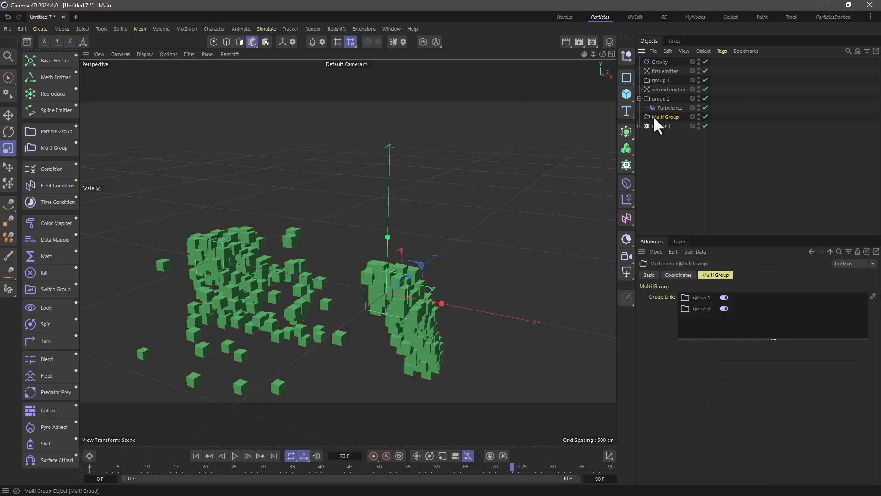